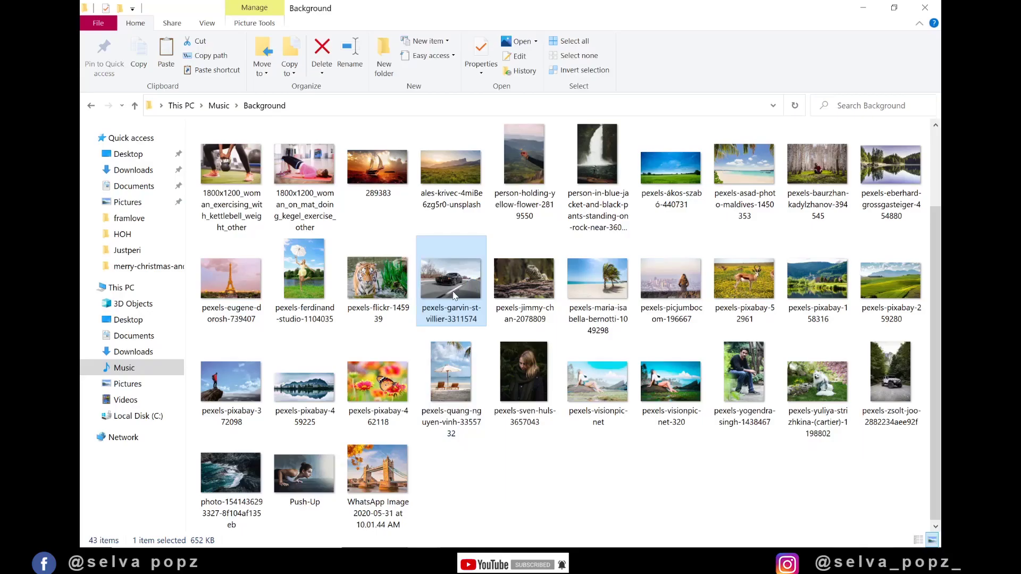
Drag the pexels-garvin-st-villier black car photo from File Explorer into Photoshop to open it
drag(454, 296, 476, 459)
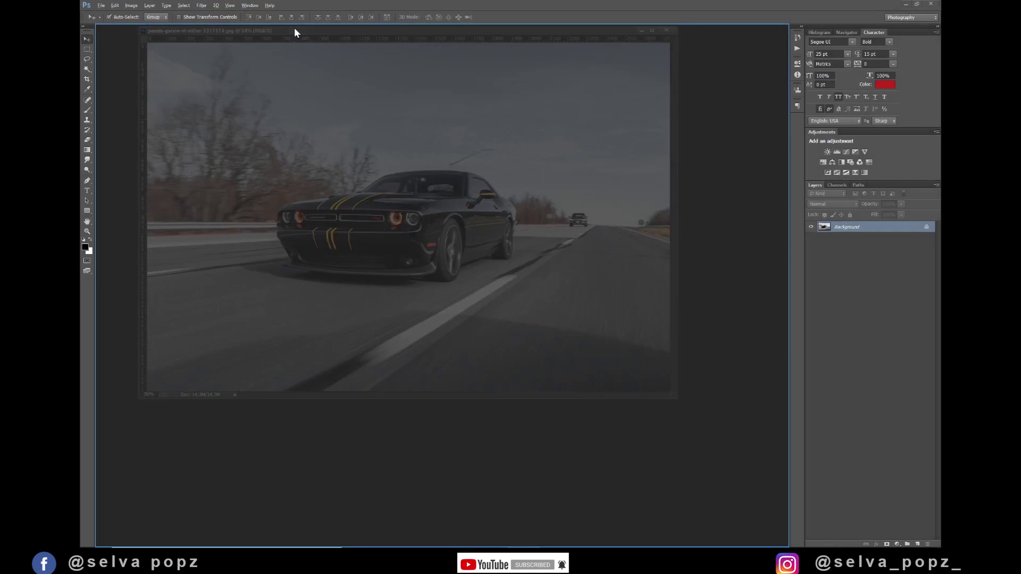
Dock the car photo as a tab and duplicate Background into a Background copy layer
drag(252, 29, 293, 31)
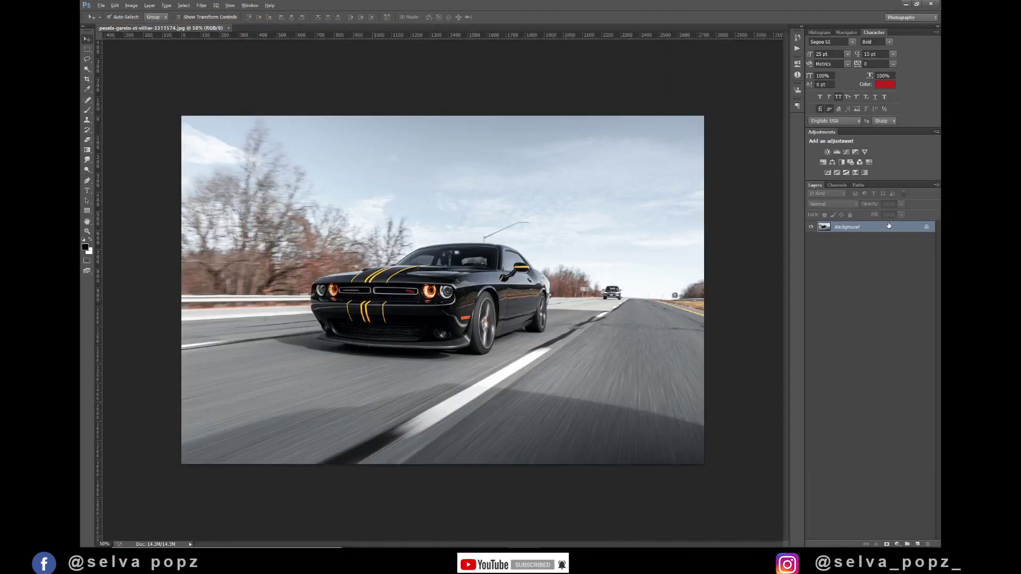
drag(886, 229, 918, 543)
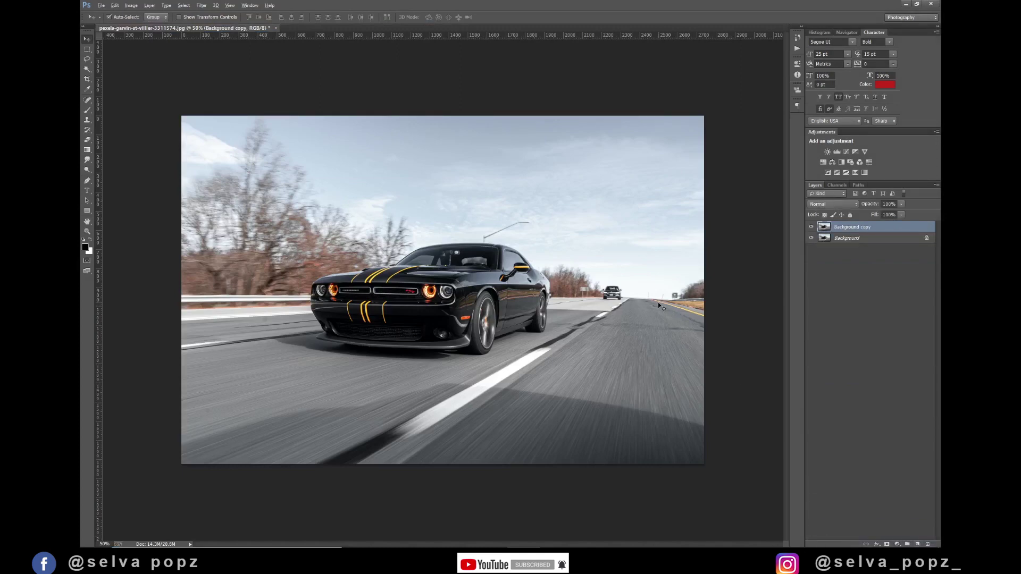
key(ctrl+plus)
key(ctrl+plus)
key(ctrl+plus)
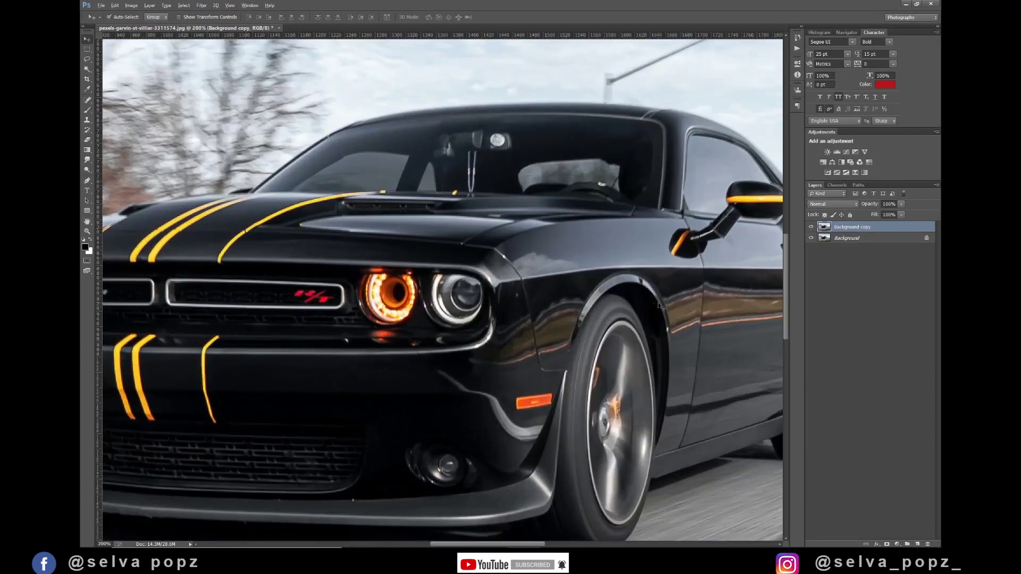
Zoom to 300% on the distant car and draw a loose Lasso outline around it
key(space)
mouse_move(692, 326)
mouse_down()
mouse_move(440, 432)
mouse_move(424, 416)
mouse_up()
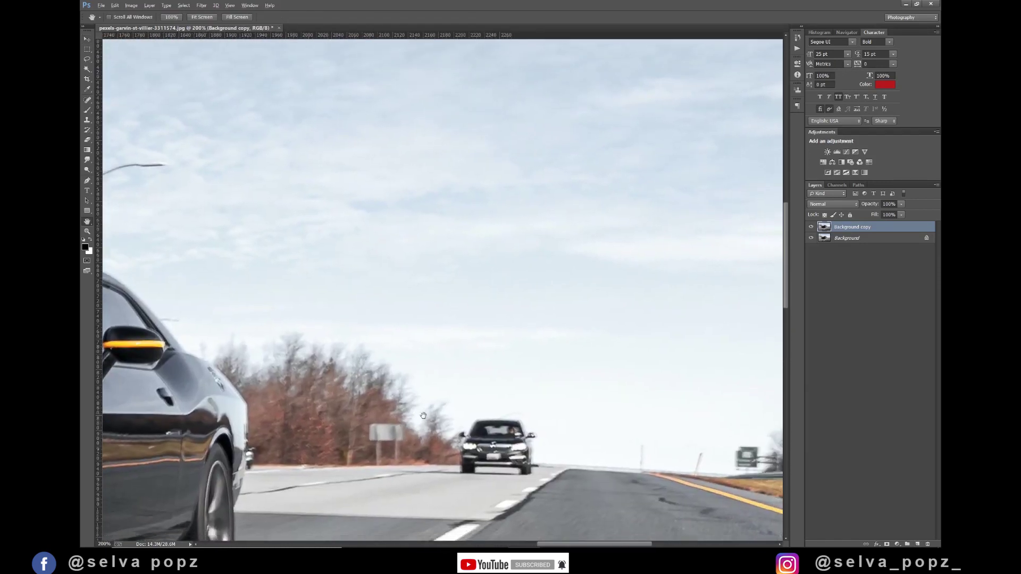
key(ctrl+plus)
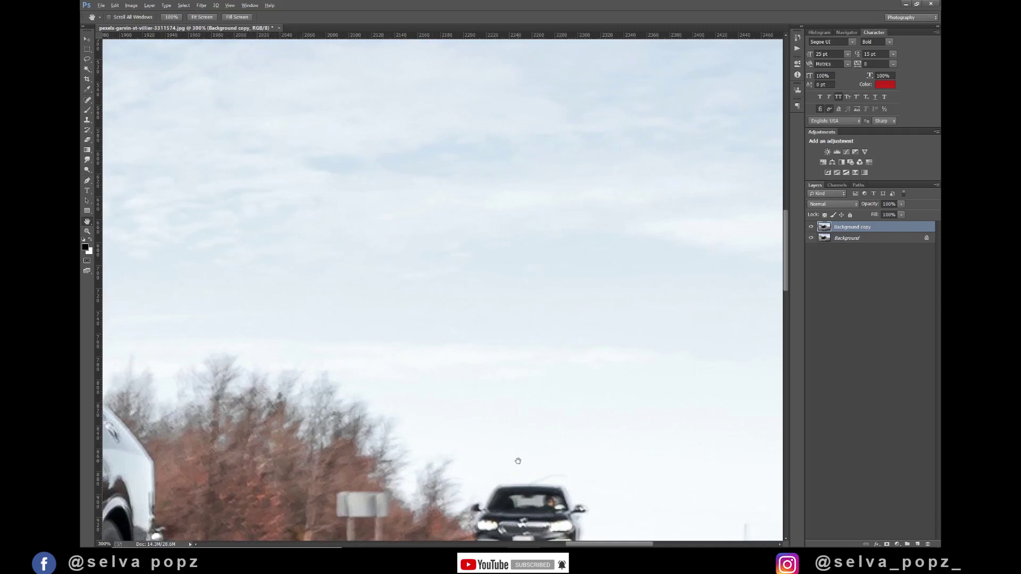
drag(518, 461, 486, 340)
key(l)
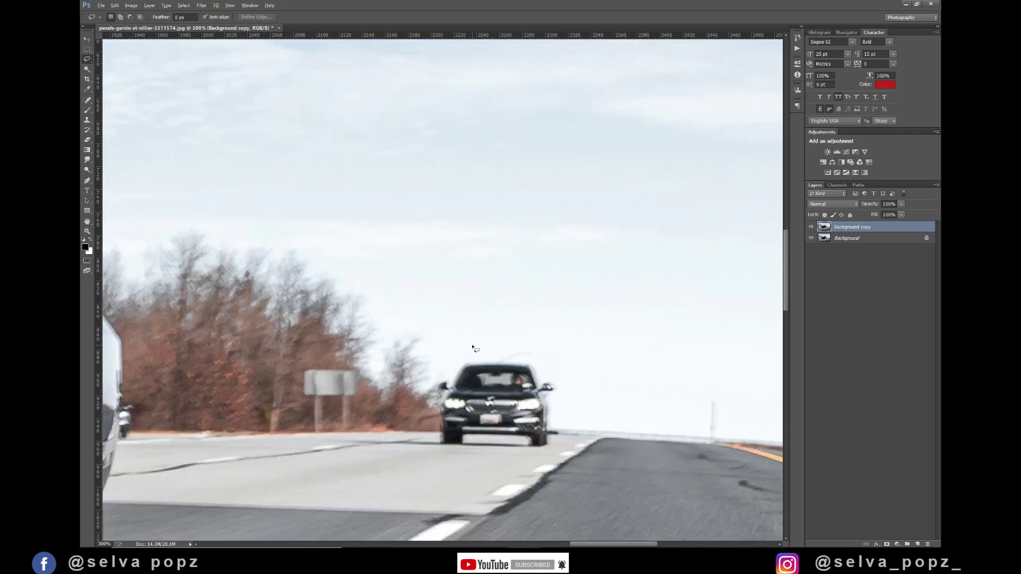
drag(472, 346, 427, 401)
drag(529, 452, 545, 355)
click(88, 39)
click(133, 5)
mouse_move(115, 5)
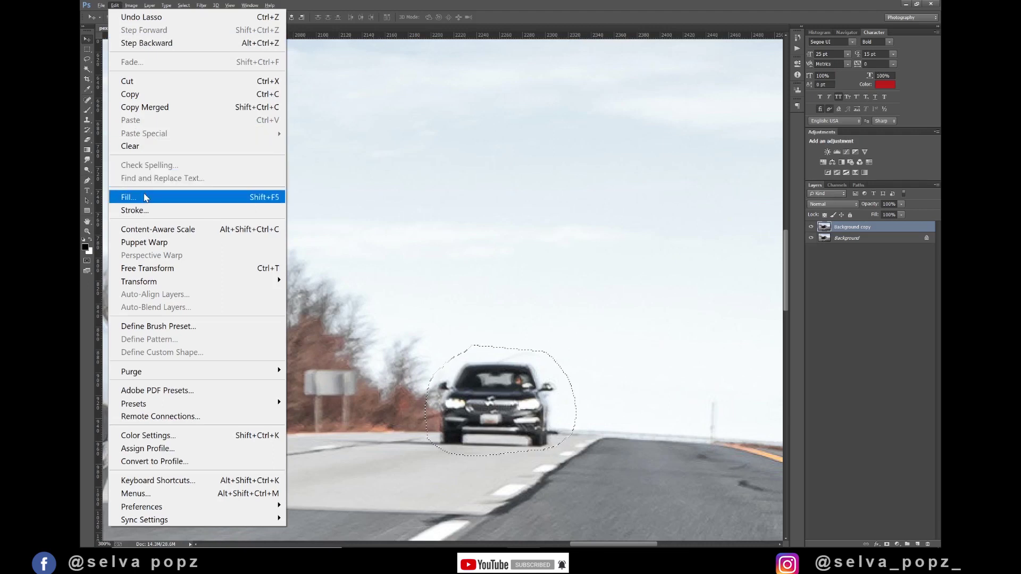
Fill the lasso selection with Content-Aware via Edit > Fill, then deselect
click(139, 197)
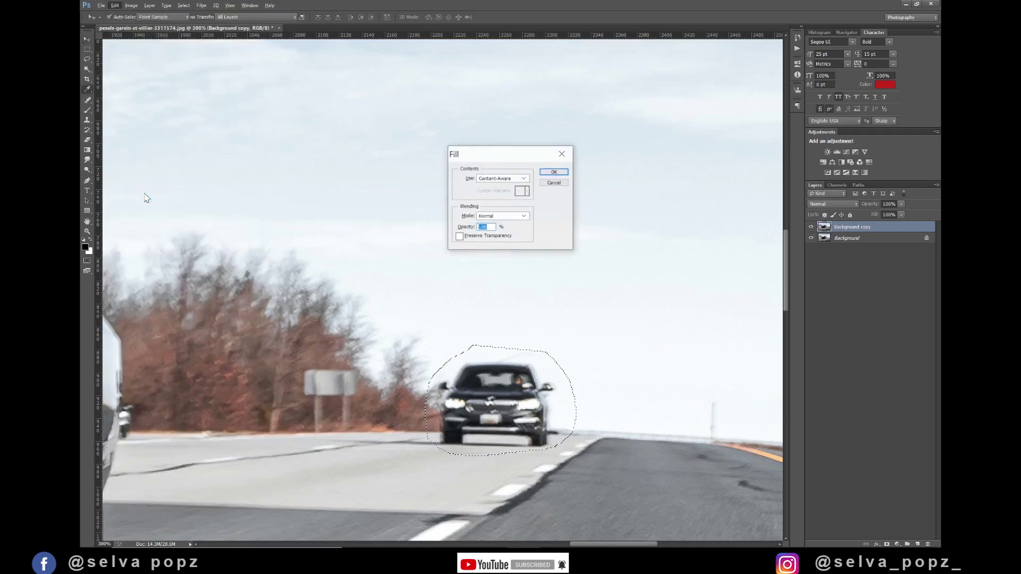
click(518, 179)
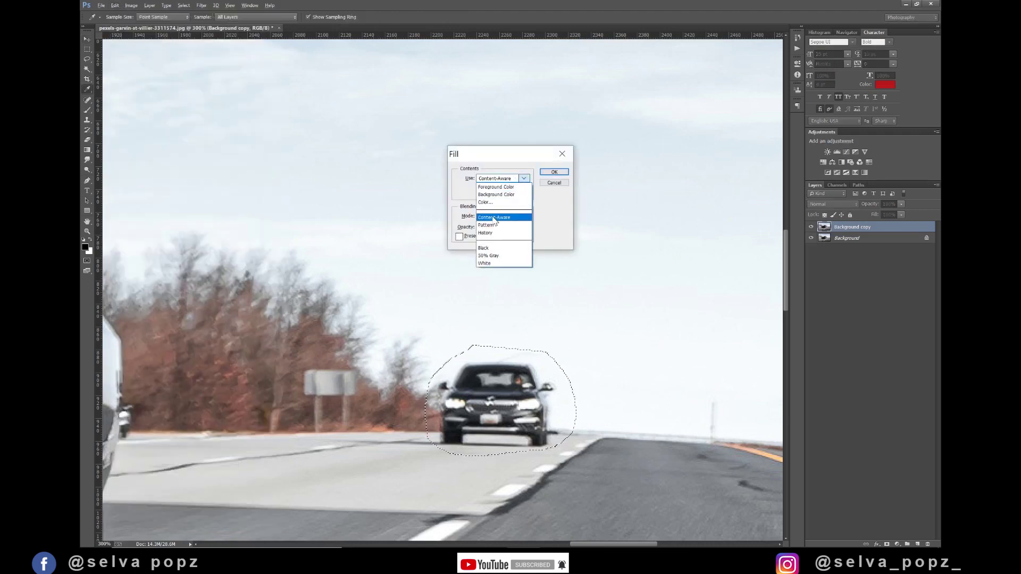
click(495, 218)
click(500, 216)
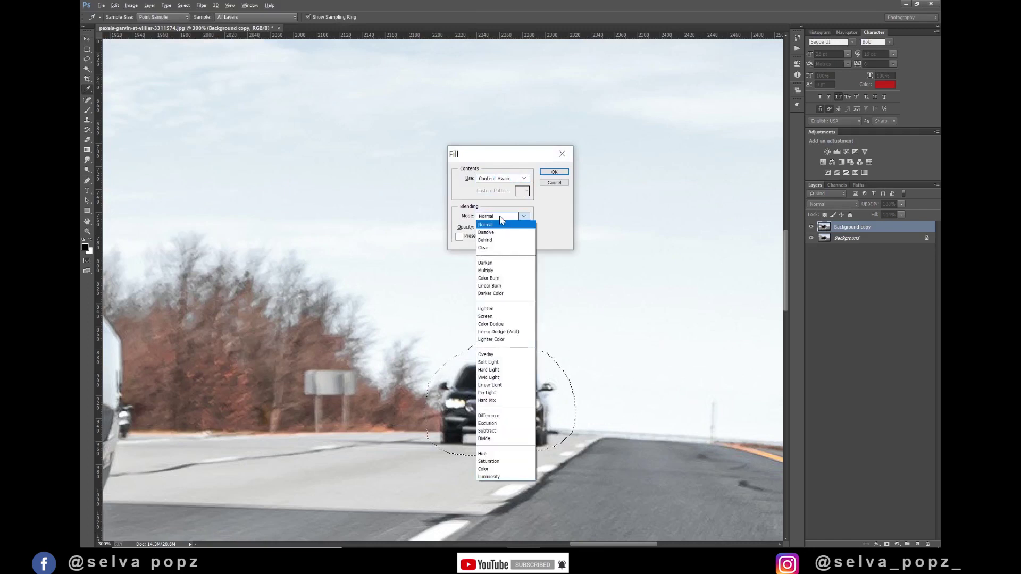
click(553, 174)
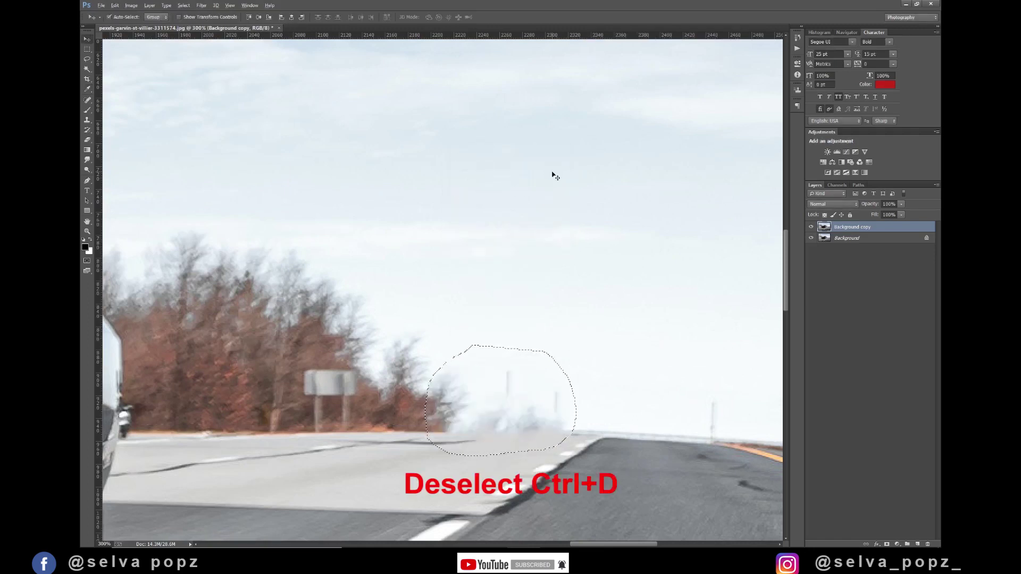
key(ctrl+d)
Zoom out and toggle Background copy's visibility to compare against the original
key(ctrl+0)
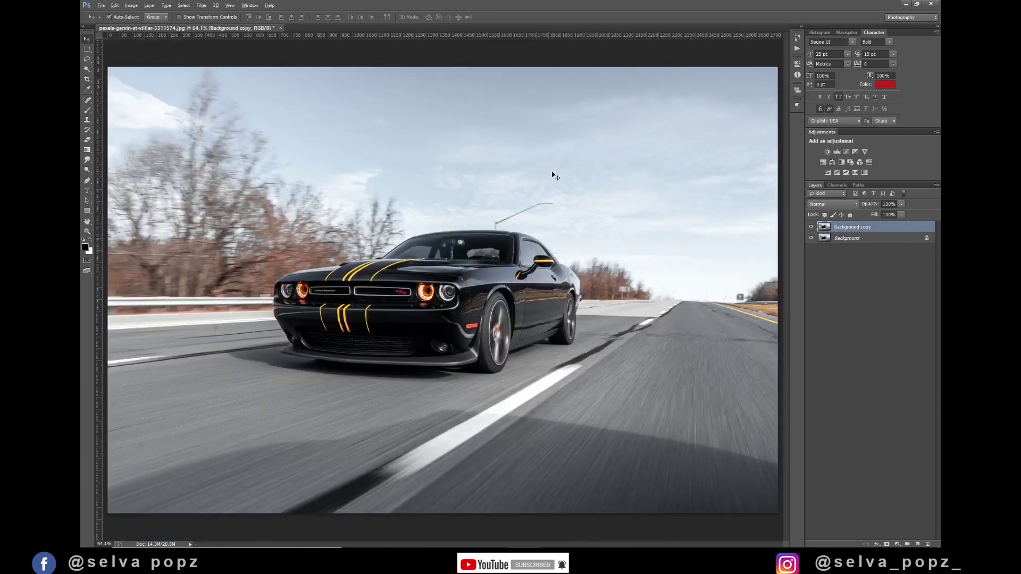
click(812, 228)
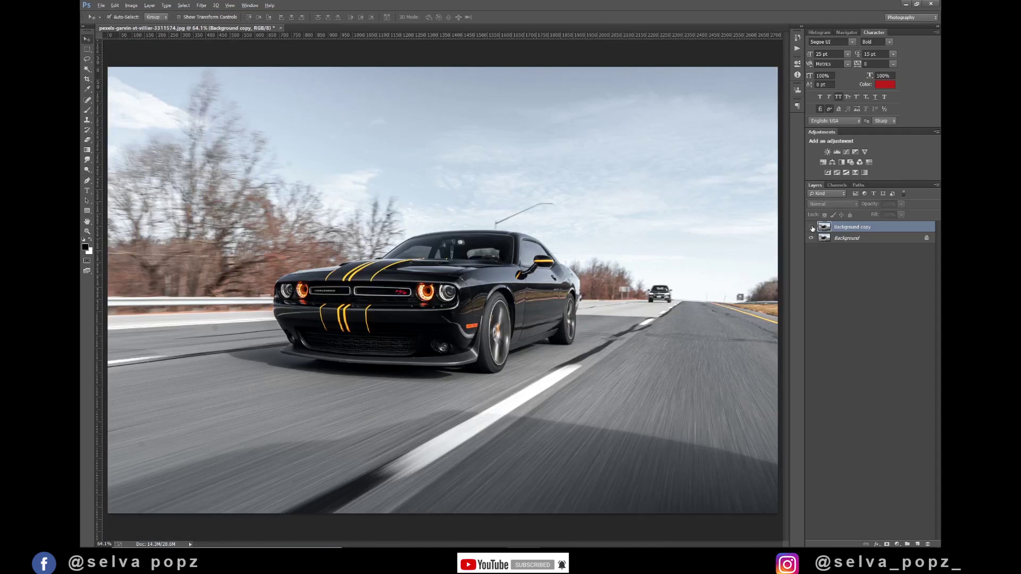
click(812, 228)
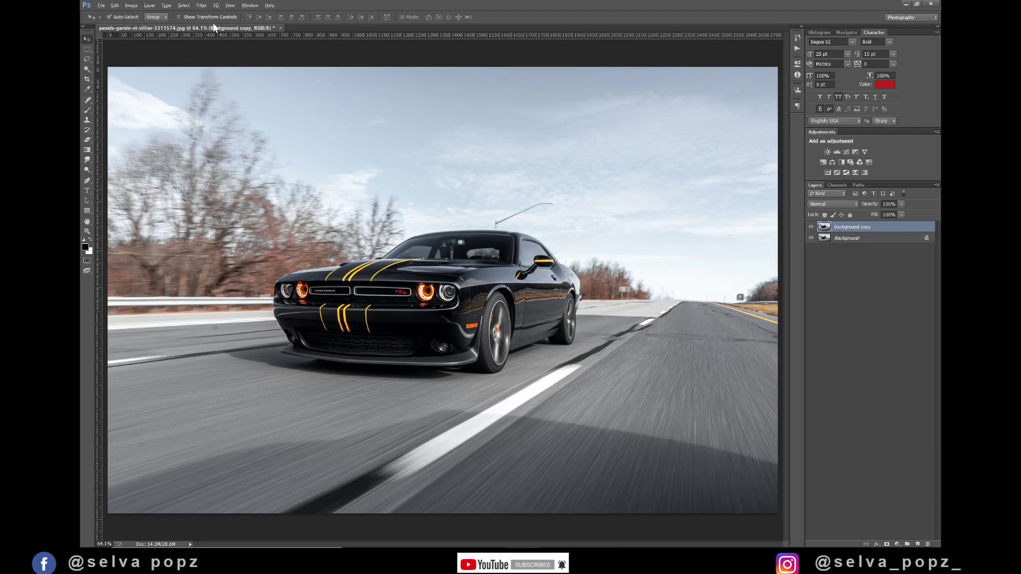
click(86, 39)
click(203, 8)
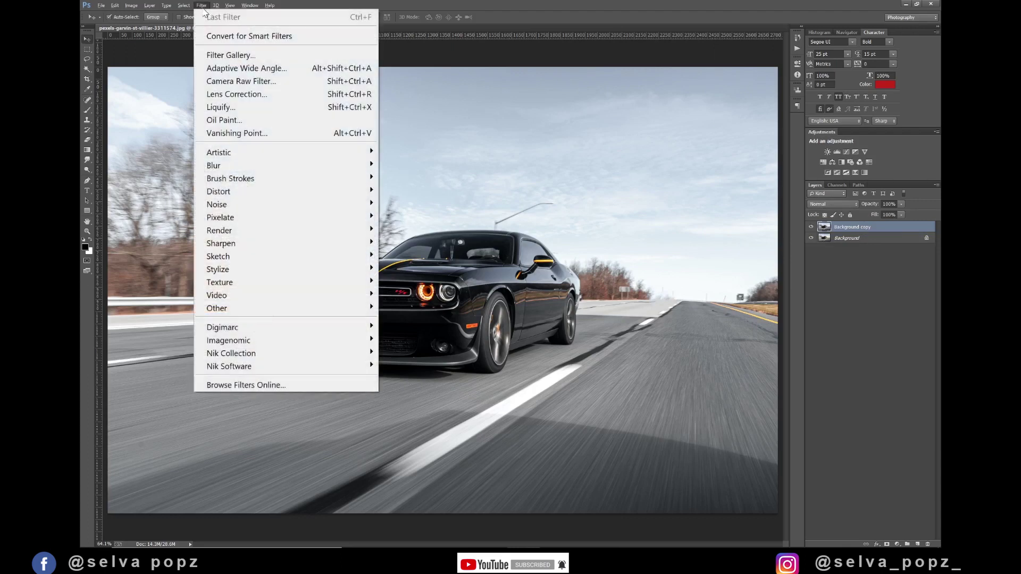
mouse_move(214, 165)
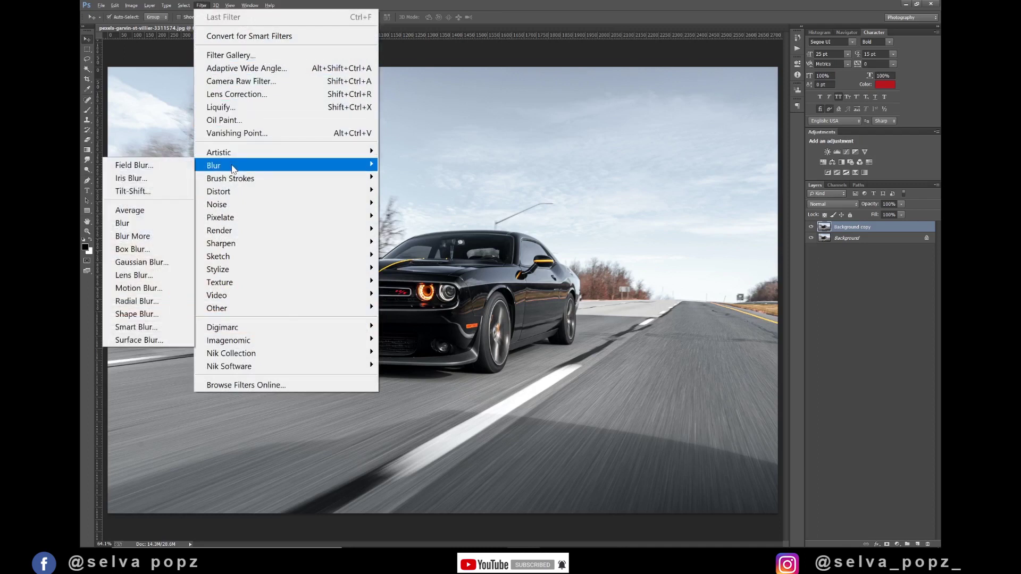
click(149, 303)
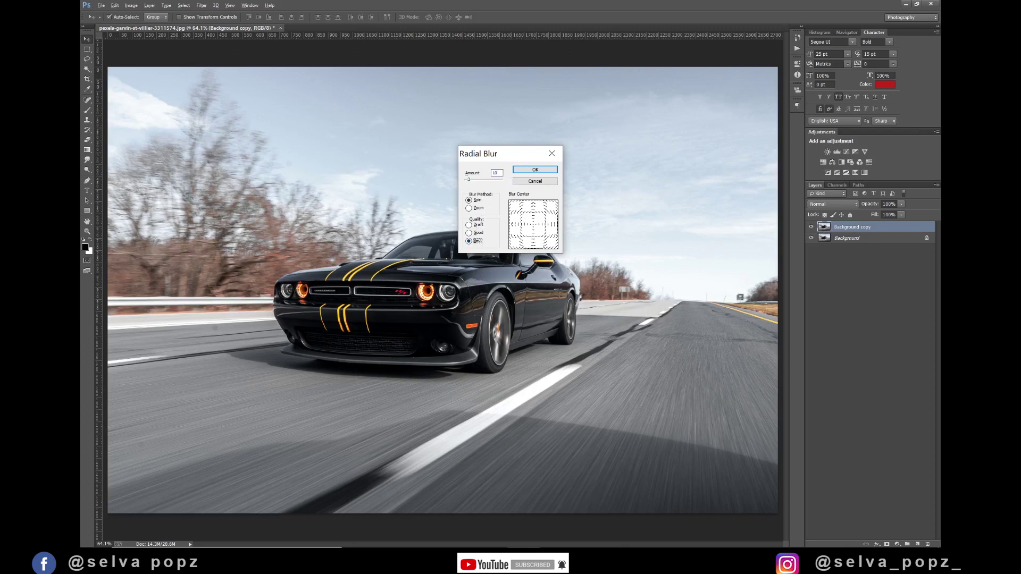
click(535, 170)
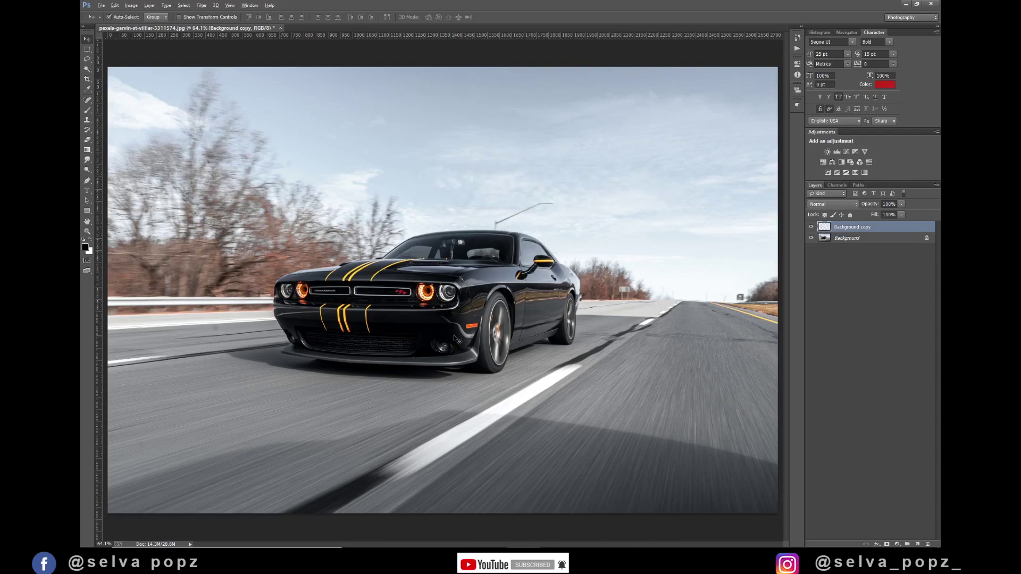
key(ctrl+z)
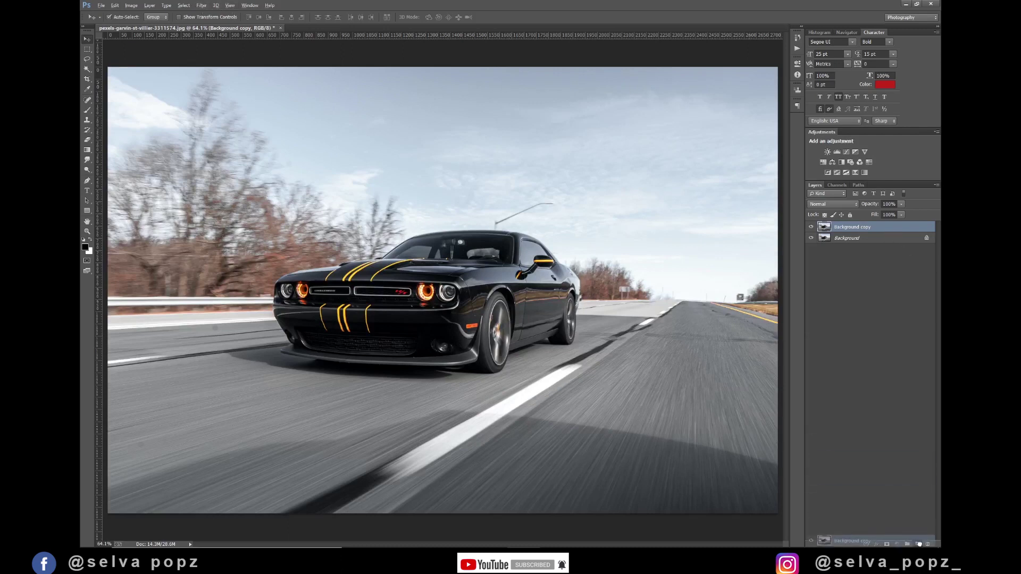
Duplicate Background copy into Background copy 2 and reapply the Radial Blur to it
drag(881, 228, 917, 544)
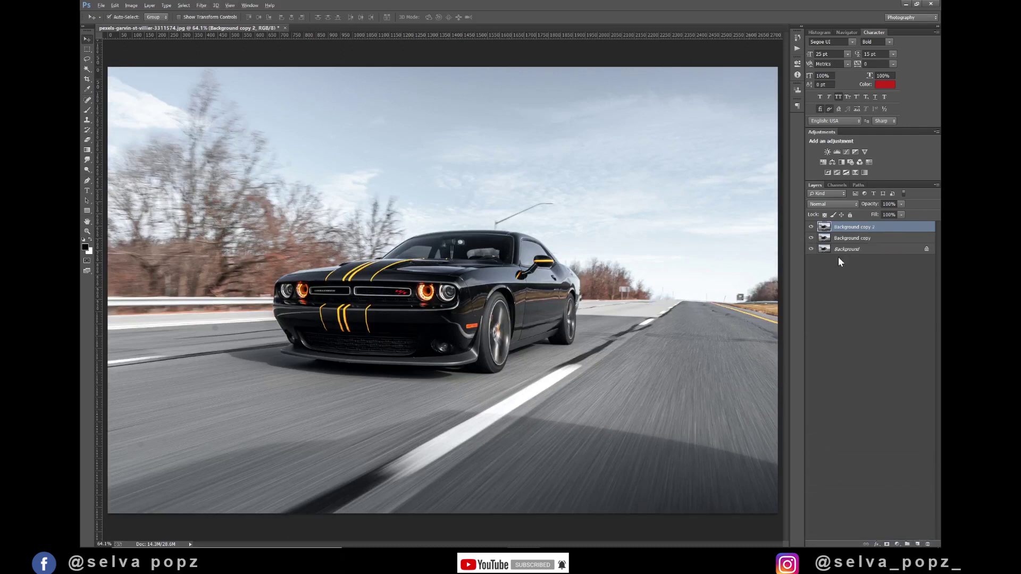
click(204, 5)
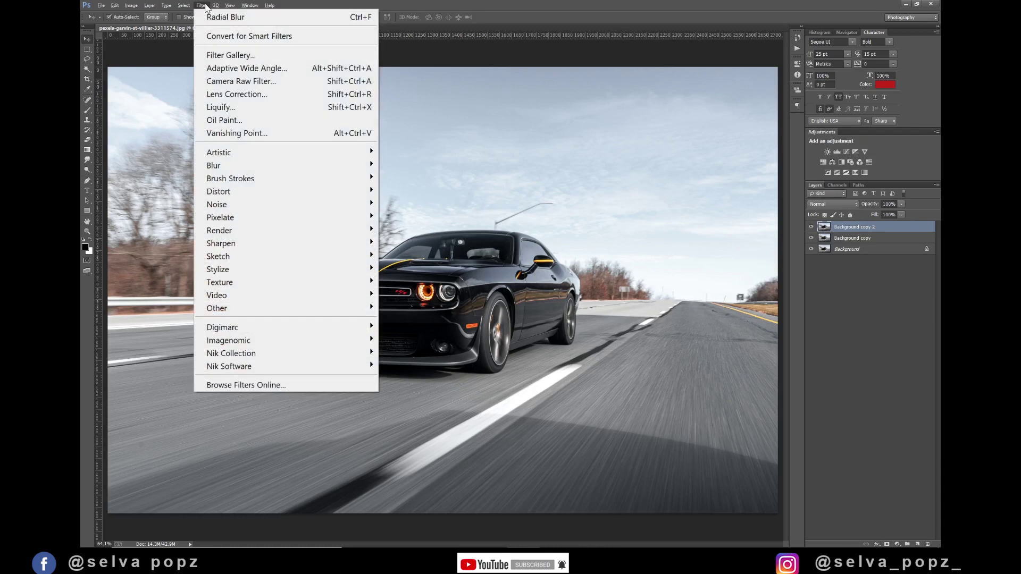
click(237, 18)
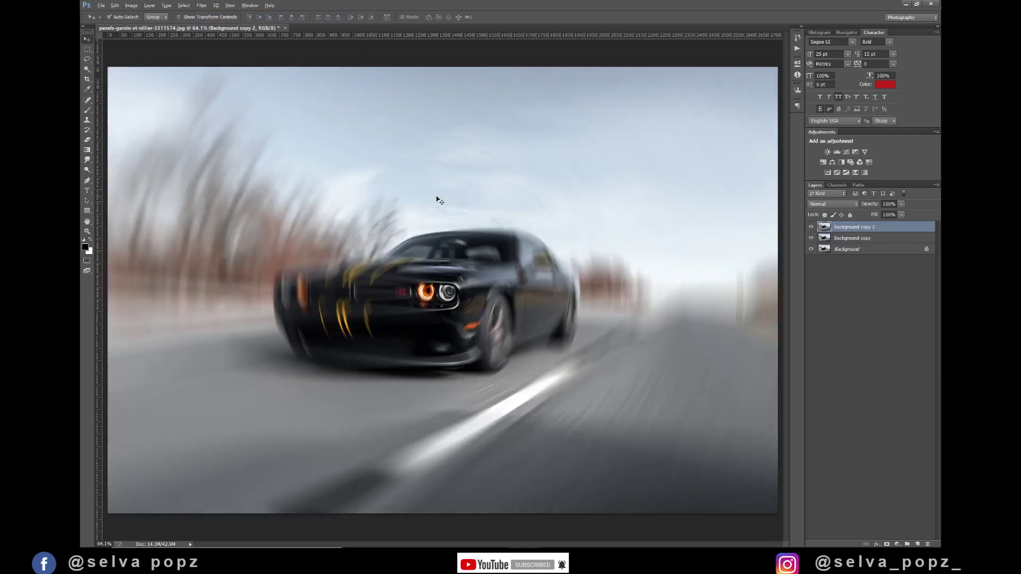
key(ctrl+z)
key(ctrl+z)
key(ctrl+minus)
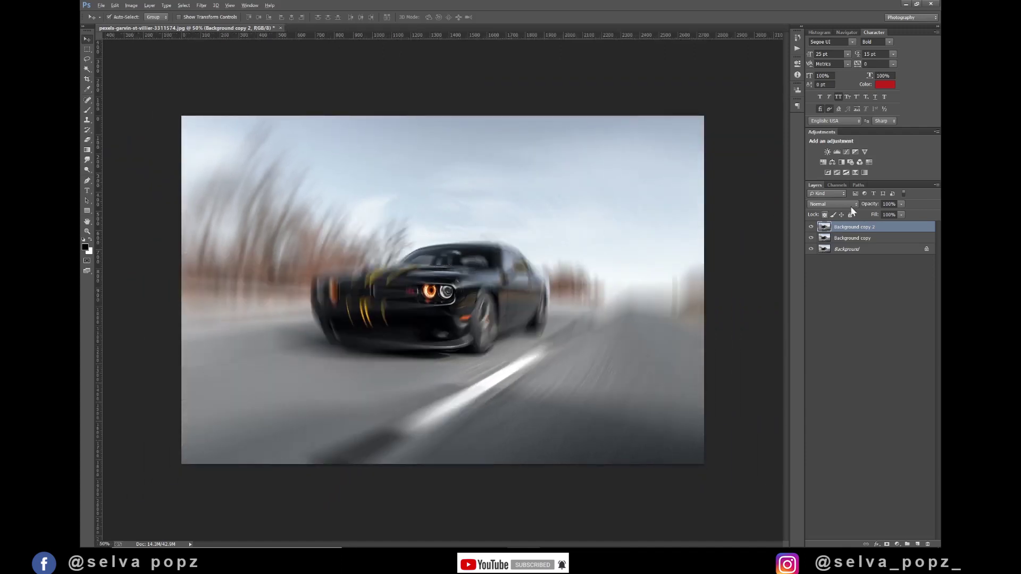
Set Background copy 2 to 69% opacity and give it an inverted black layer mask
drag(872, 207, 869, 207)
text(69)
key(Return)
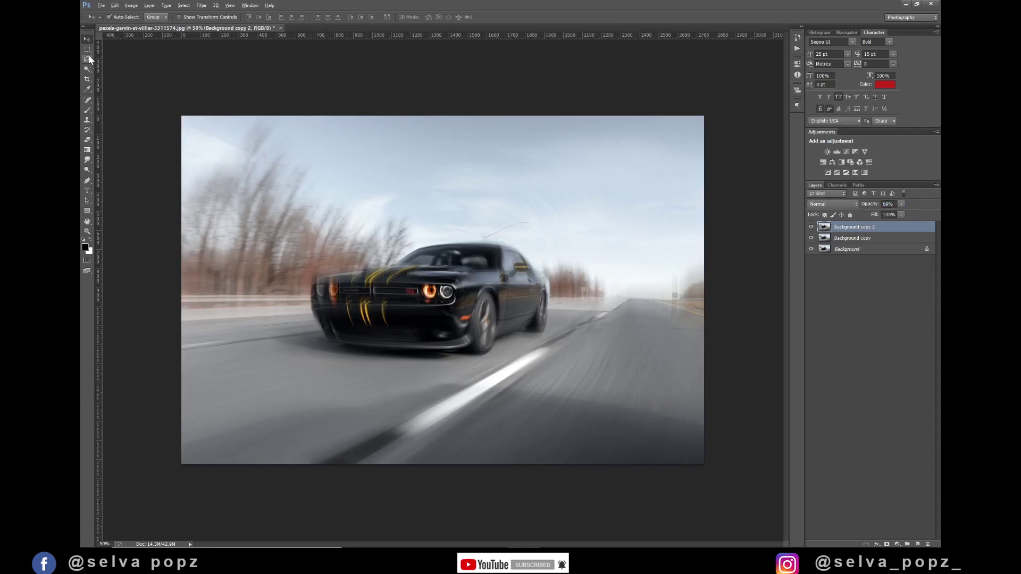
click(887, 544)
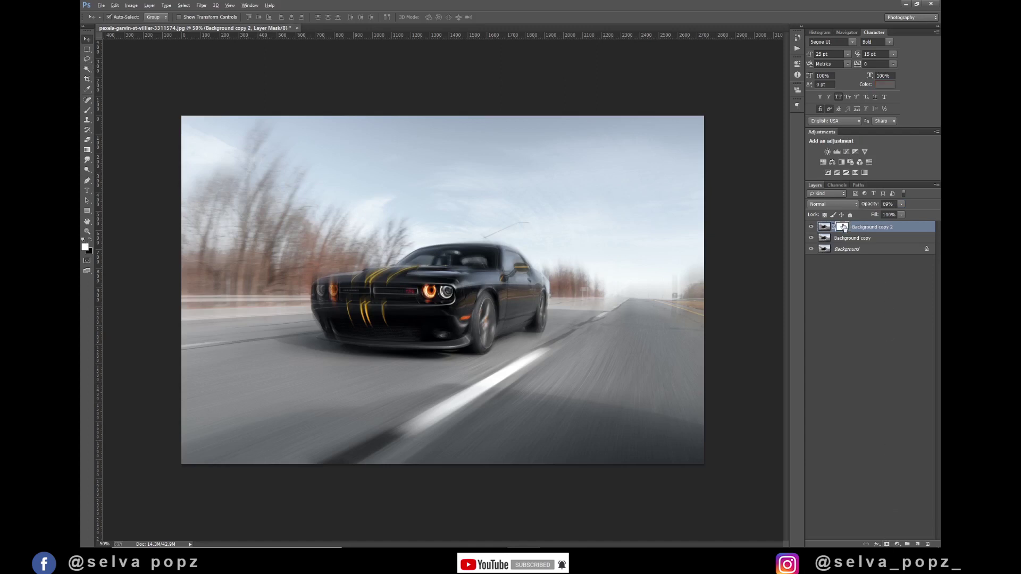
key(ctrl+i)
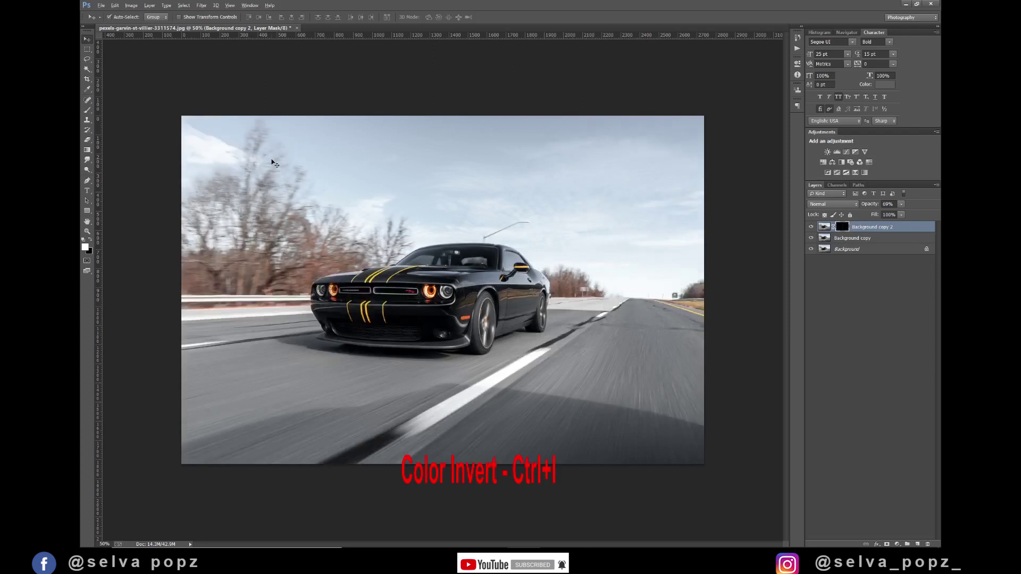
Select the Brush tool and enlarge it to 297 px
click(87, 110)
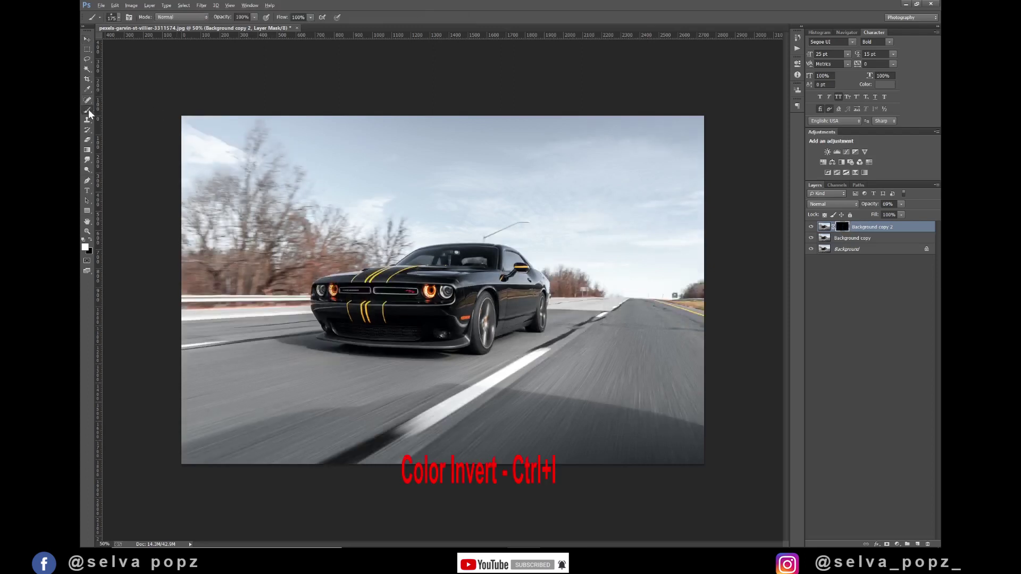
click(118, 18)
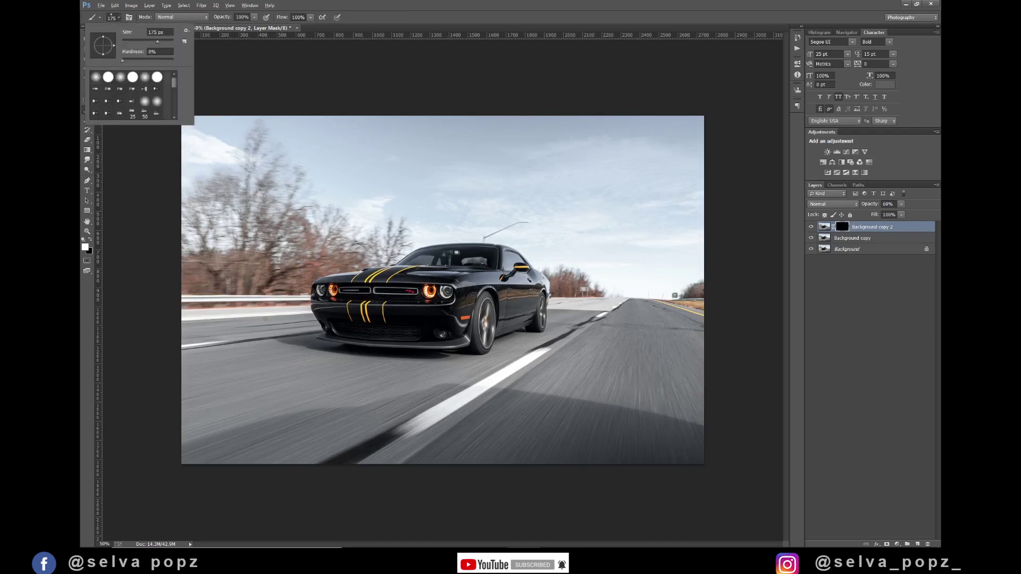
drag(158, 41, 164, 41)
click(266, 130)
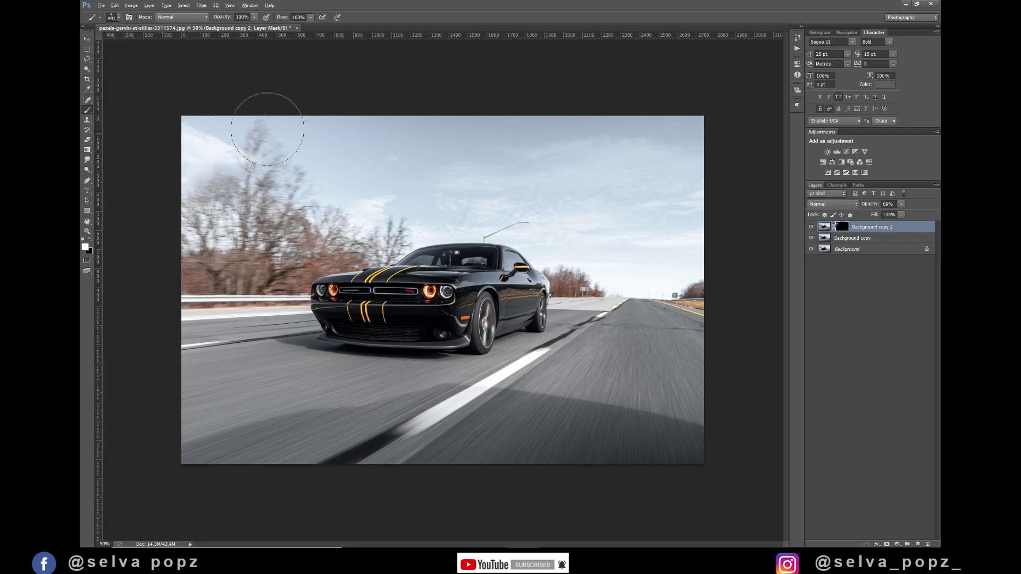
Paint the mask white over the upper-left trees, road and right horizon to reveal the blur
mouse_move(267, 130)
mouse_down()
mouse_move(231, 237)
mouse_move(159, 297)
mouse_up()
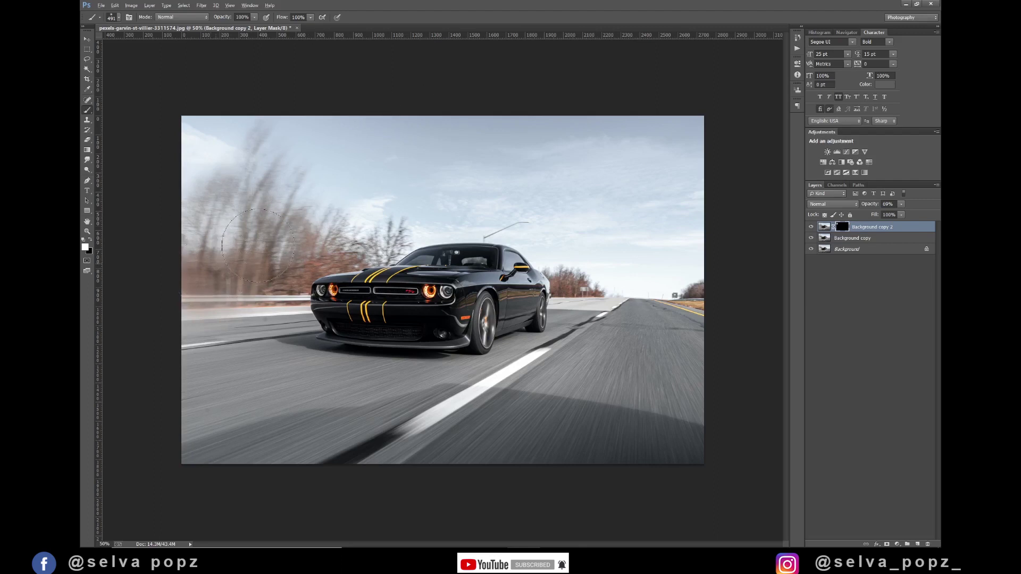
mouse_move(153, 398)
mouse_down()
mouse_move(312, 497)
mouse_move(663, 395)
mouse_move(576, 104)
mouse_up()
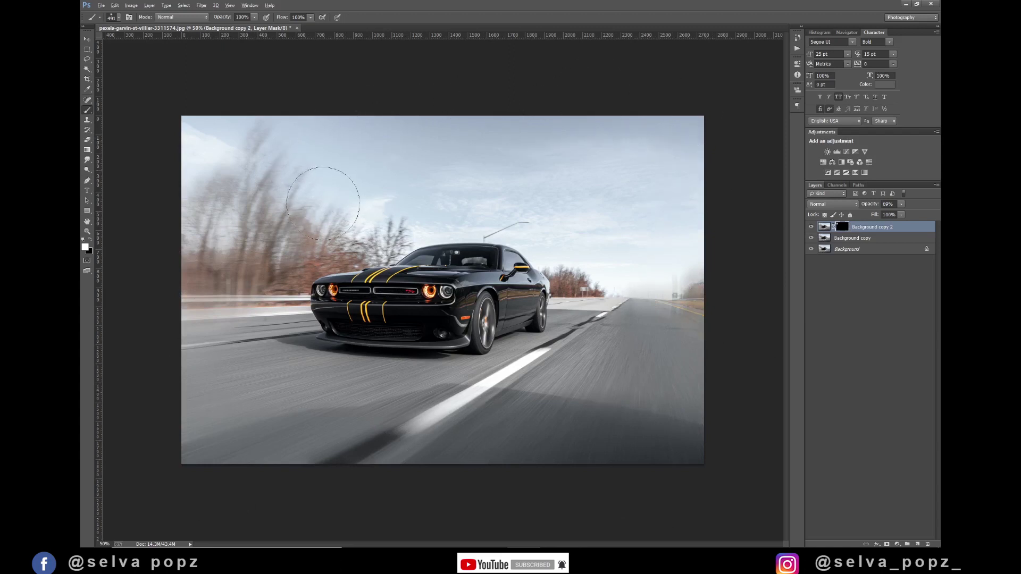
drag(585, 309, 628, 303)
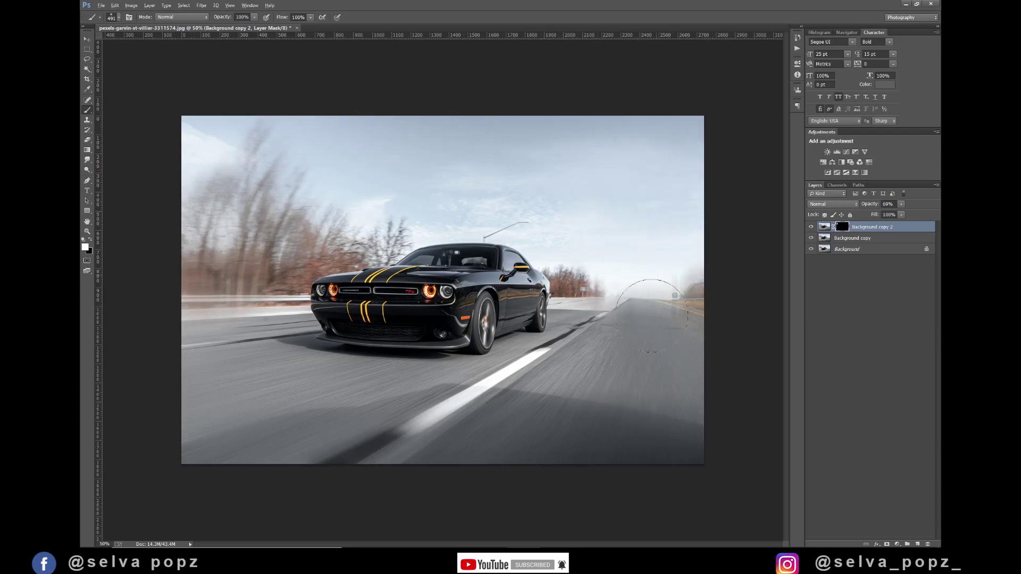
drag(494, 475, 578, 389)
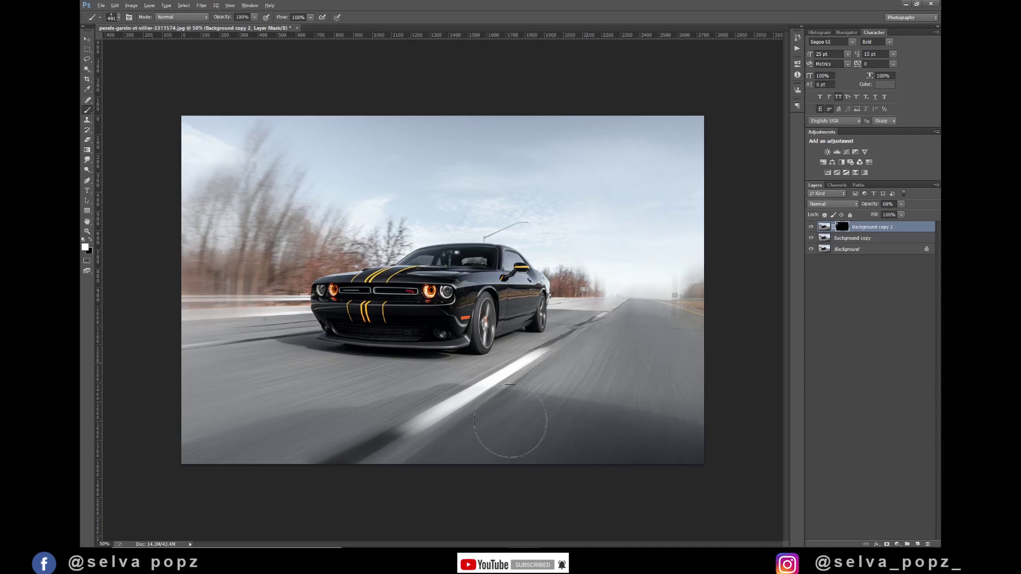
key(ctrl+plus)
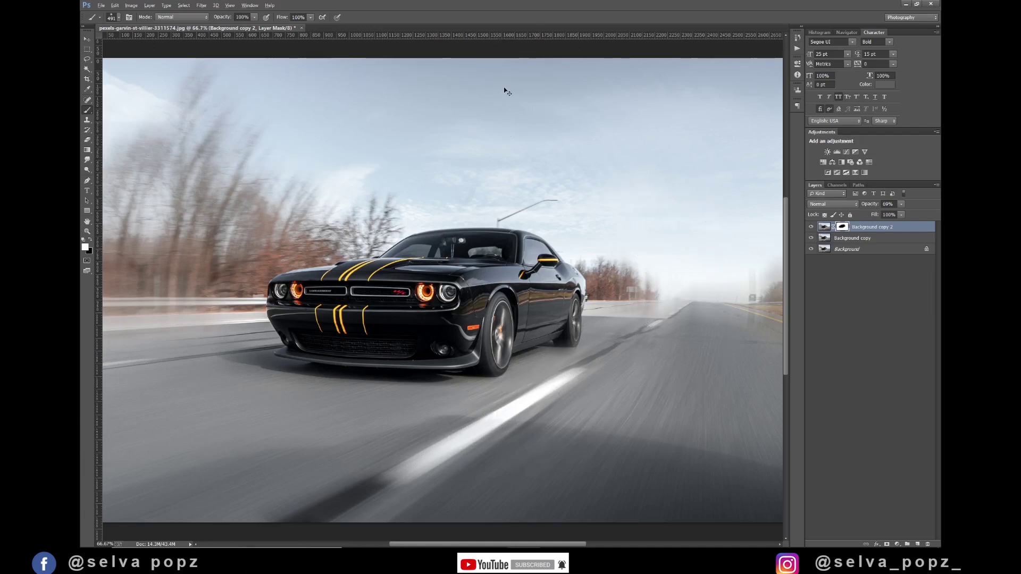
key(ctrl+plus)
With a smaller brush, blend the blur under the car, over the guardrail, trees and street-light pole
key(bracketleft)
key(bracketleft)
key(bracketleft)
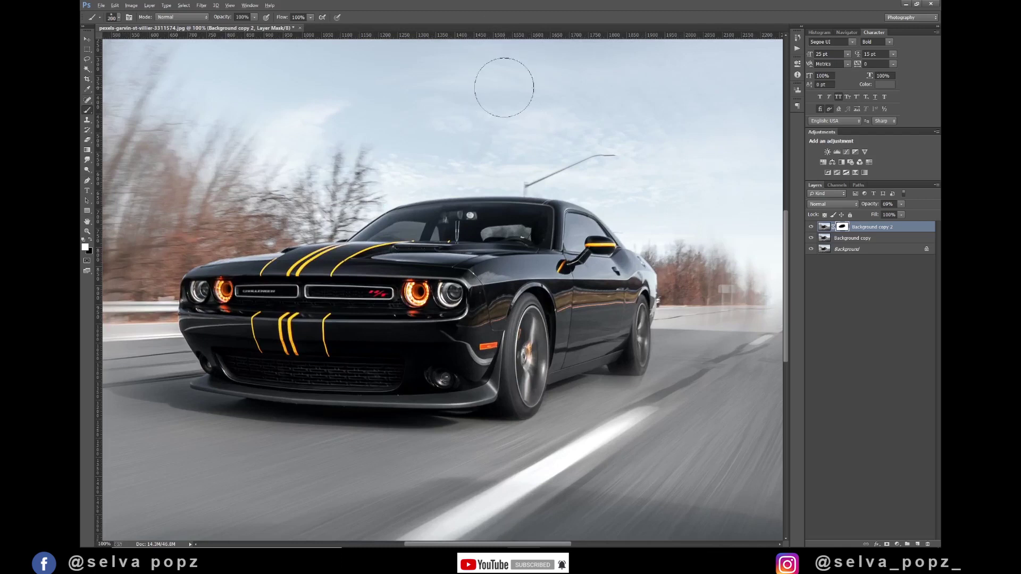
key(bracketleft)
key(bracketleft)
drag(610, 387, 598, 395)
mouse_move(127, 366)
mouse_down()
mouse_move(154, 269)
mouse_move(170, 363)
mouse_up()
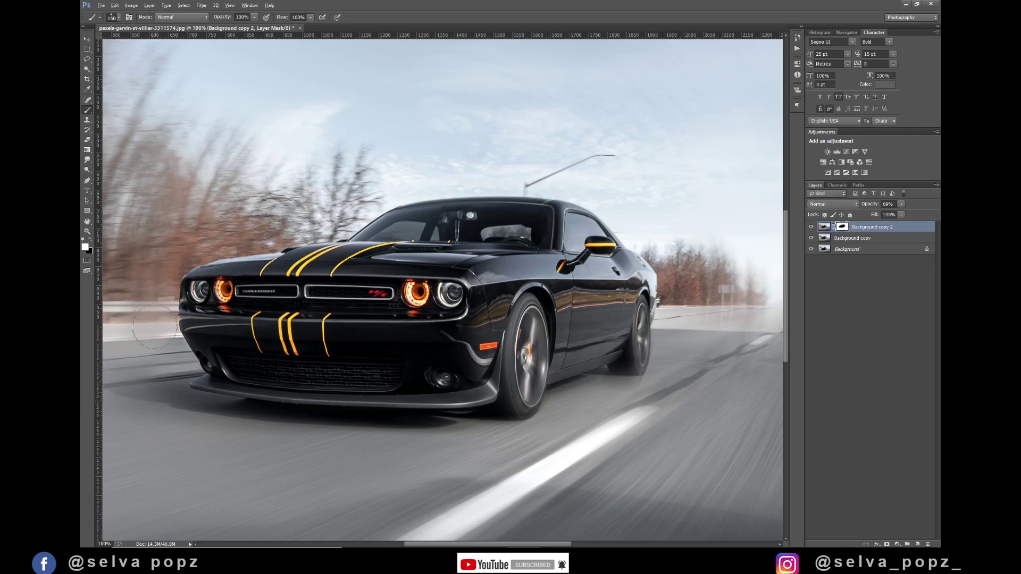
click(182, 365)
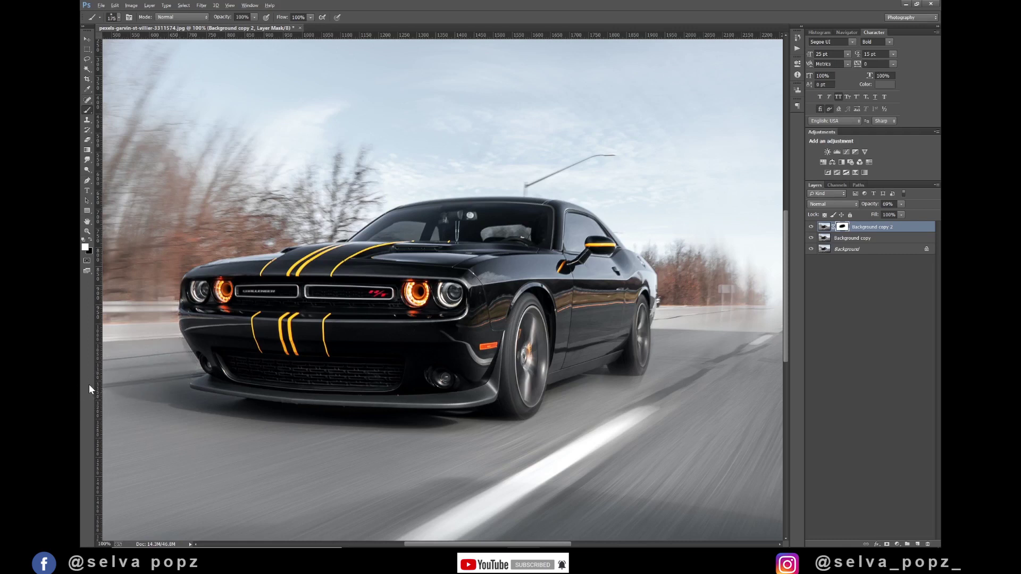
drag(260, 180, 207, 217)
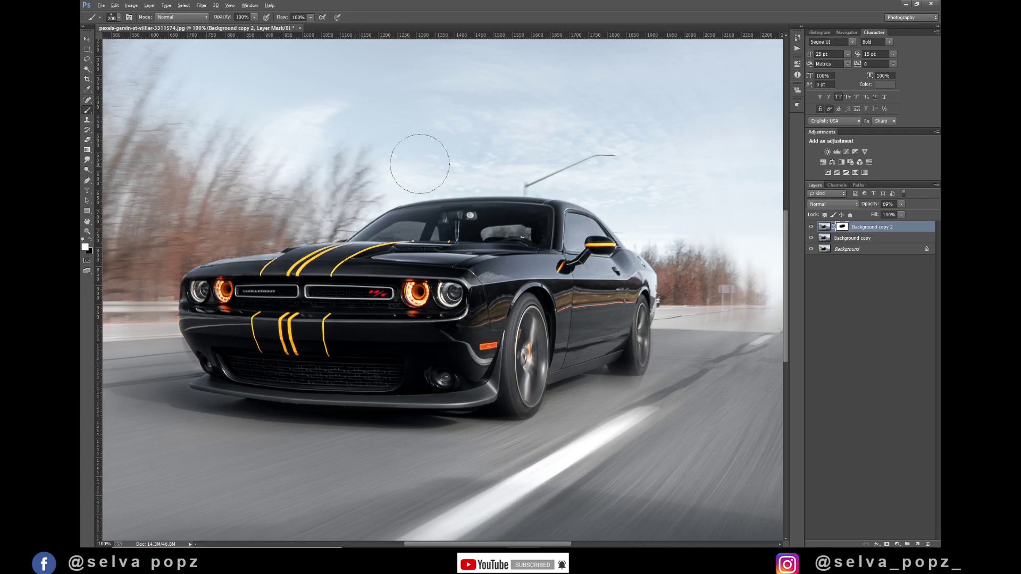
drag(521, 175, 616, 136)
drag(665, 250, 692, 250)
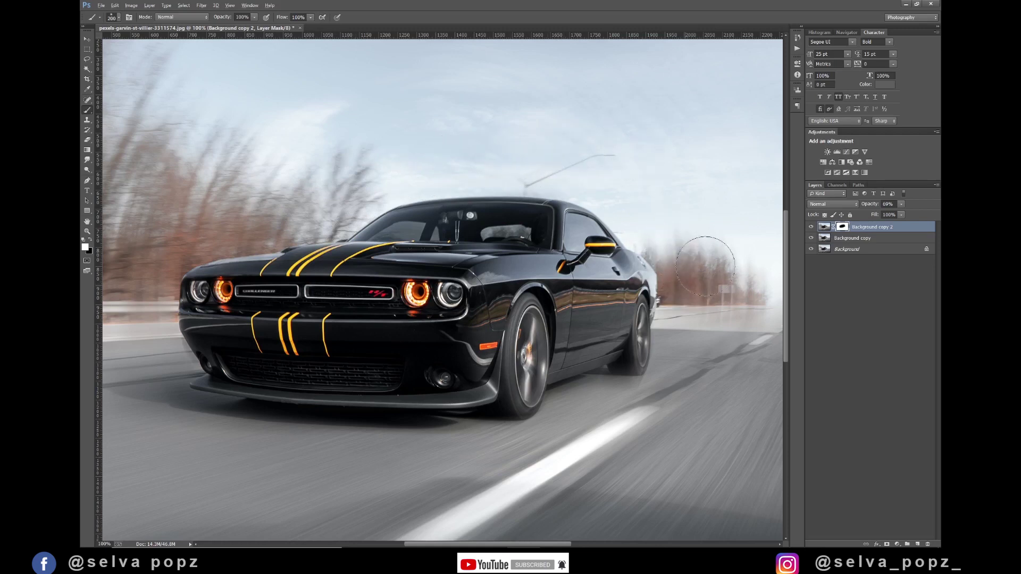
Refine the mask along the car's rear edge, then stamp all visible layers into Layer 1
key(bracketleft)
key(bracketleft)
key(bracketleft)
drag(679, 303, 671, 340)
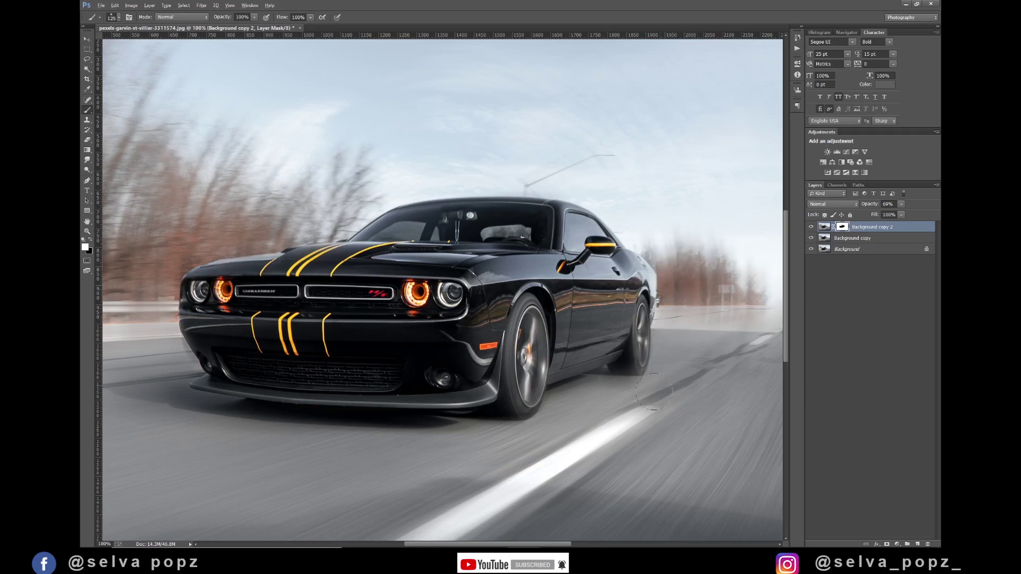
drag(787, 356, 786, 340)
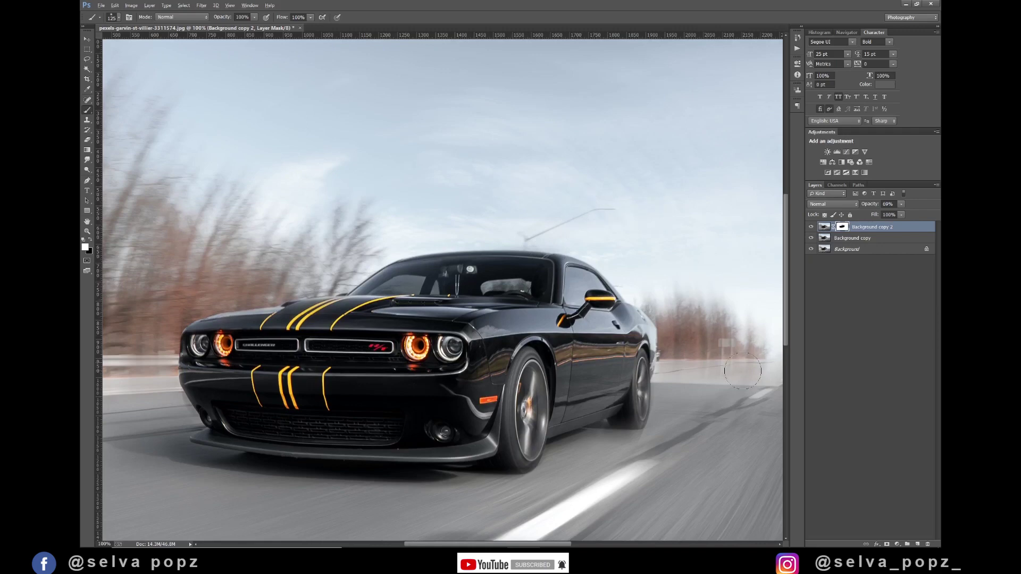
key(ctrl+0)
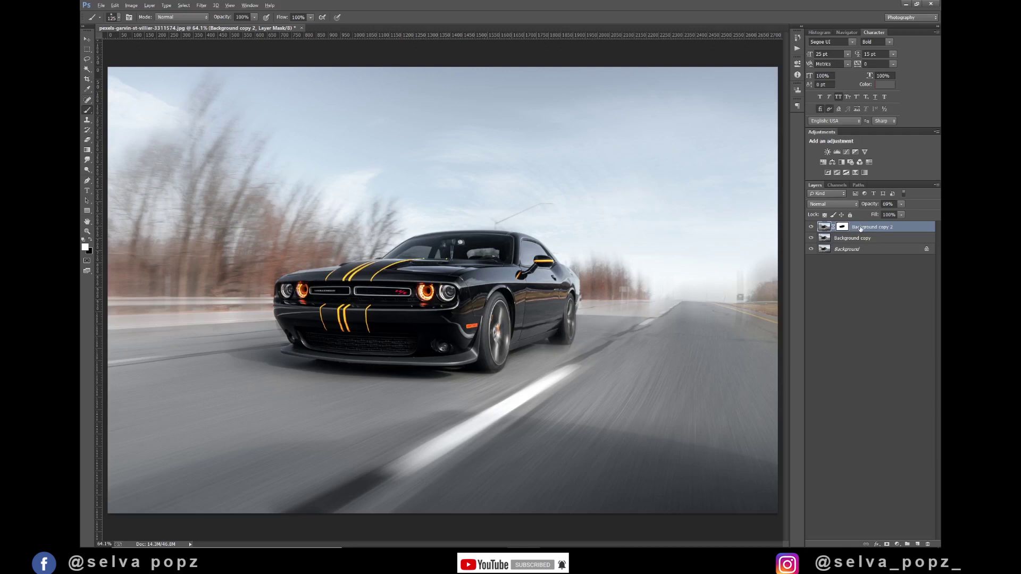
key(ctrl+2)
key(ctrl+alt+shift+e)
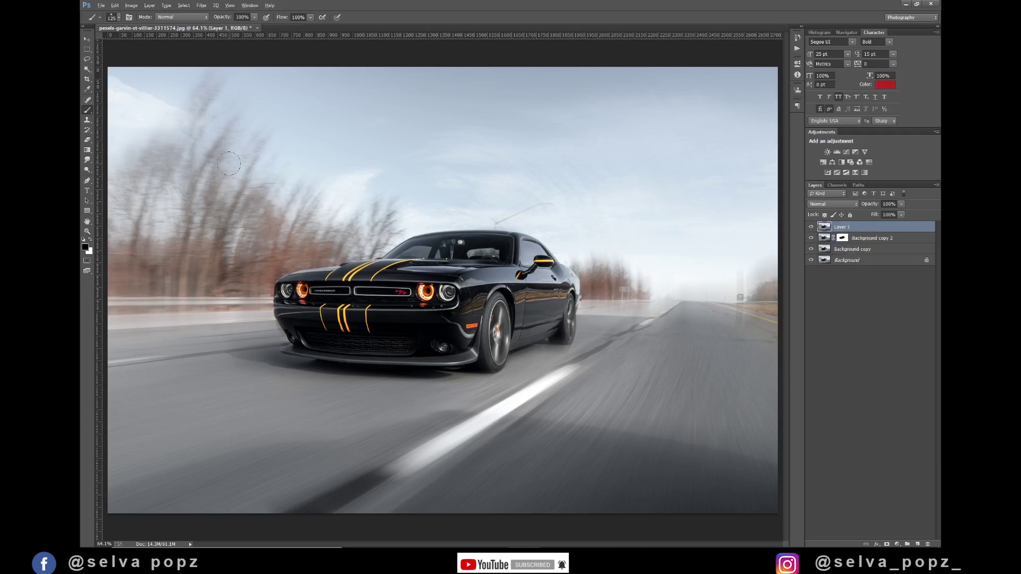
At 100% zoom, try healing the street-light pole with the sampled Healing Brush
click(90, 101)
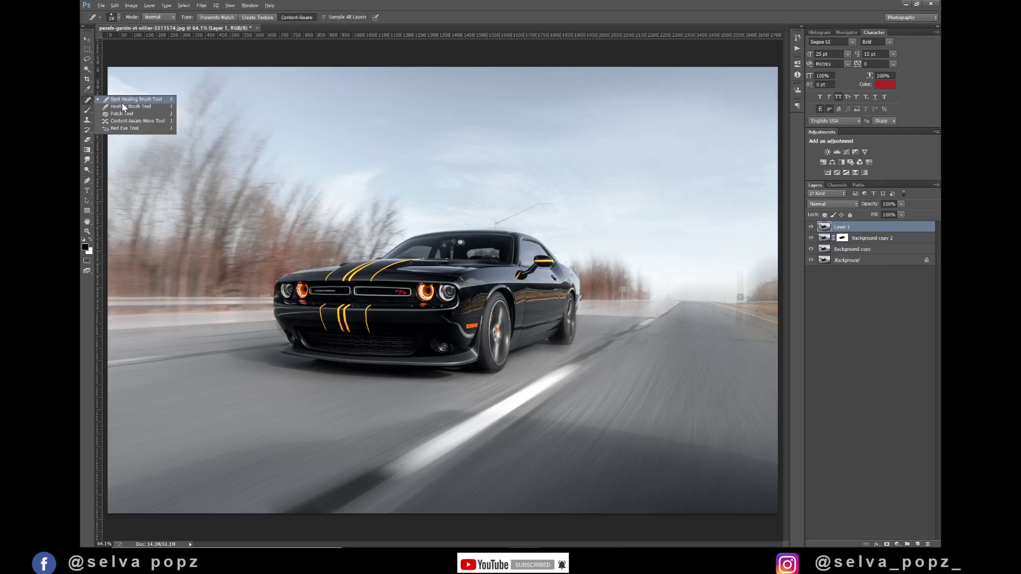
click(123, 106)
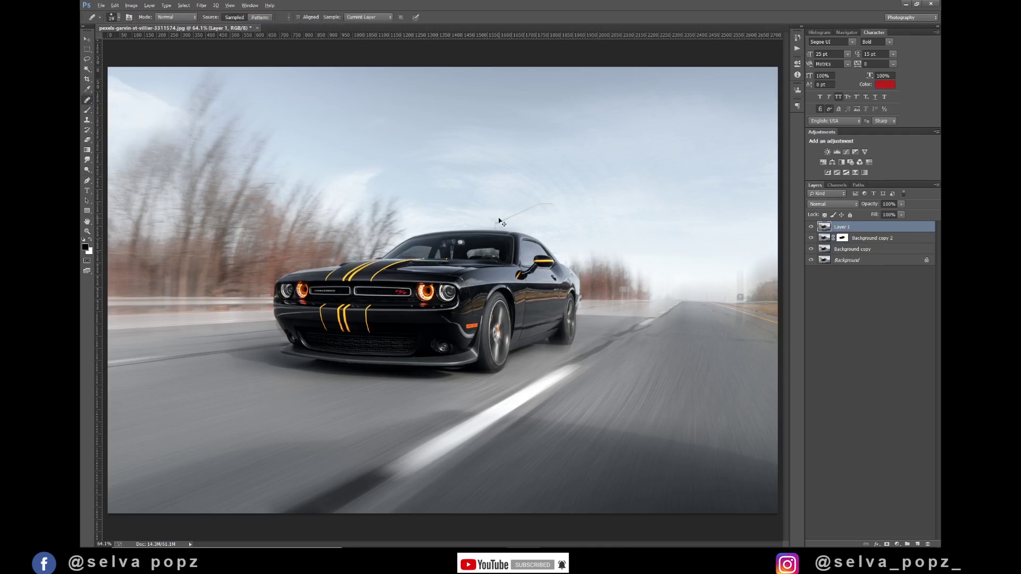
key(ctrl+1)
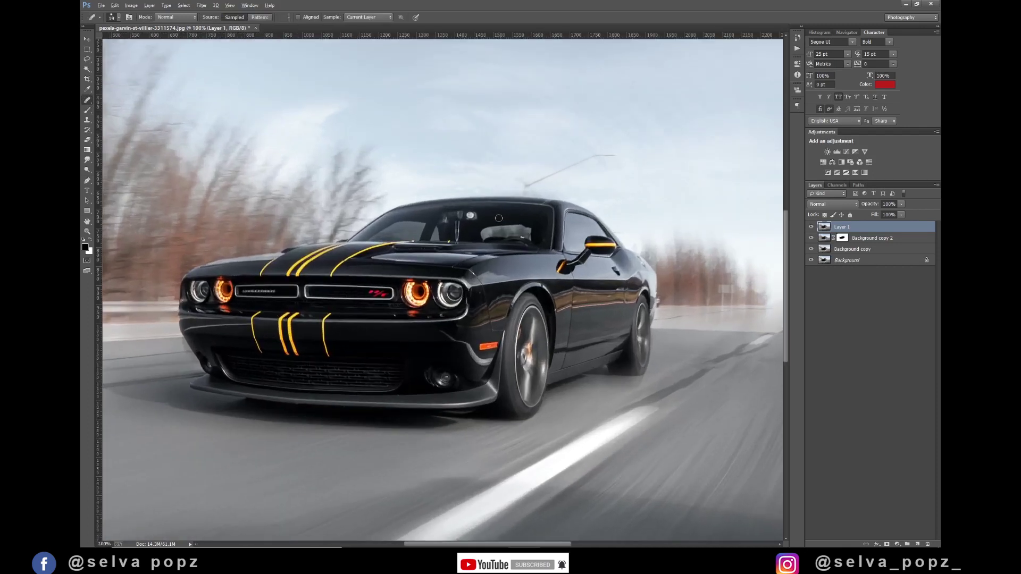
key(bracketright)
key(bracketright)
key(bracketright)
click(529, 185)
click(501, 209)
Paint out the pole and the leftover spot near the roof with the Content-Aware Spot Healing Brush
right_click(86, 101)
click(113, 102)
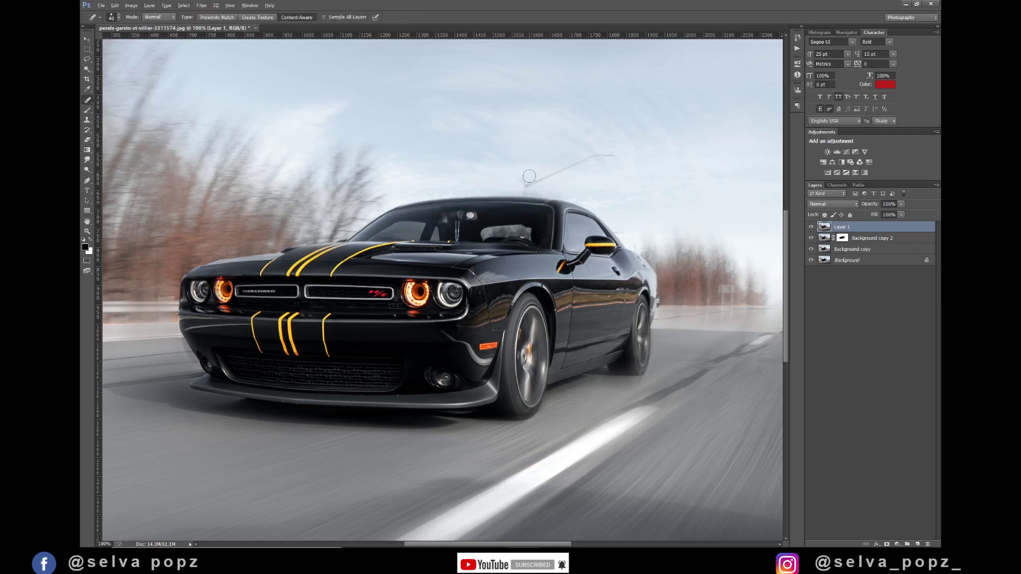
key(bracketright)
drag(527, 180, 586, 160)
drag(529, 184, 525, 187)
key(ctrl+0)
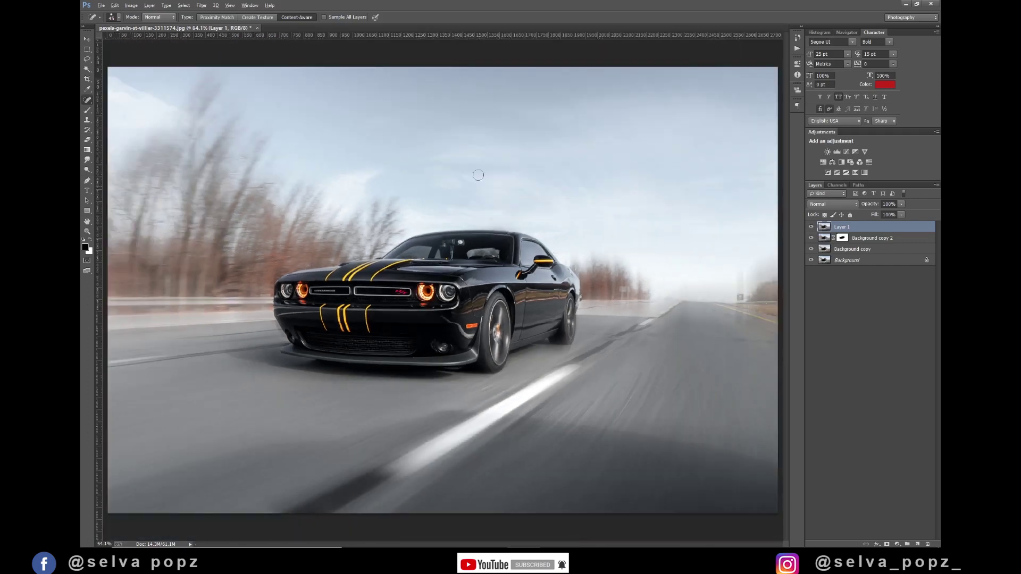
click(86, 40)
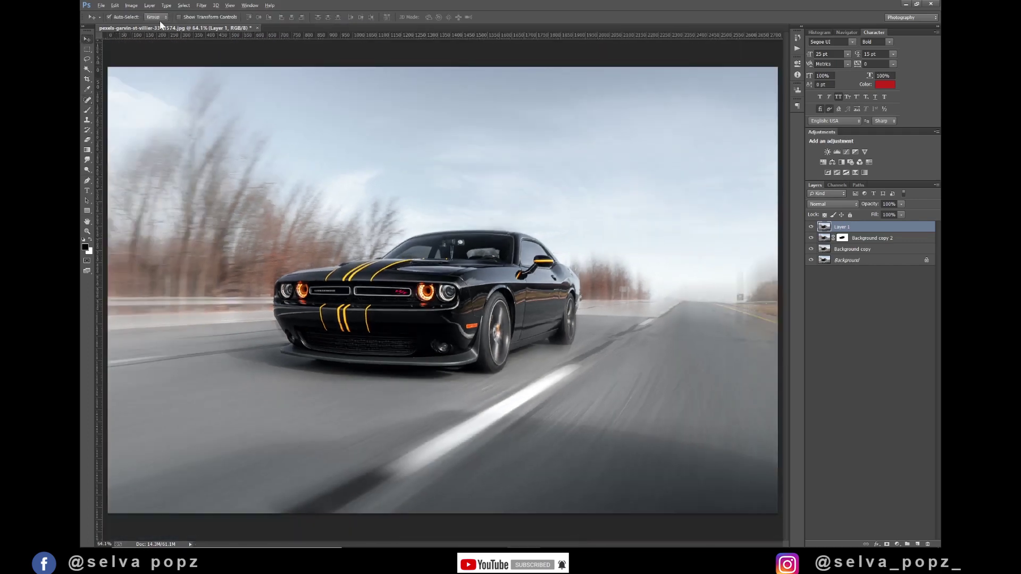
Add a Selective Color adjustment layer and add a little black to the Cyans
click(897, 544)
click(866, 533)
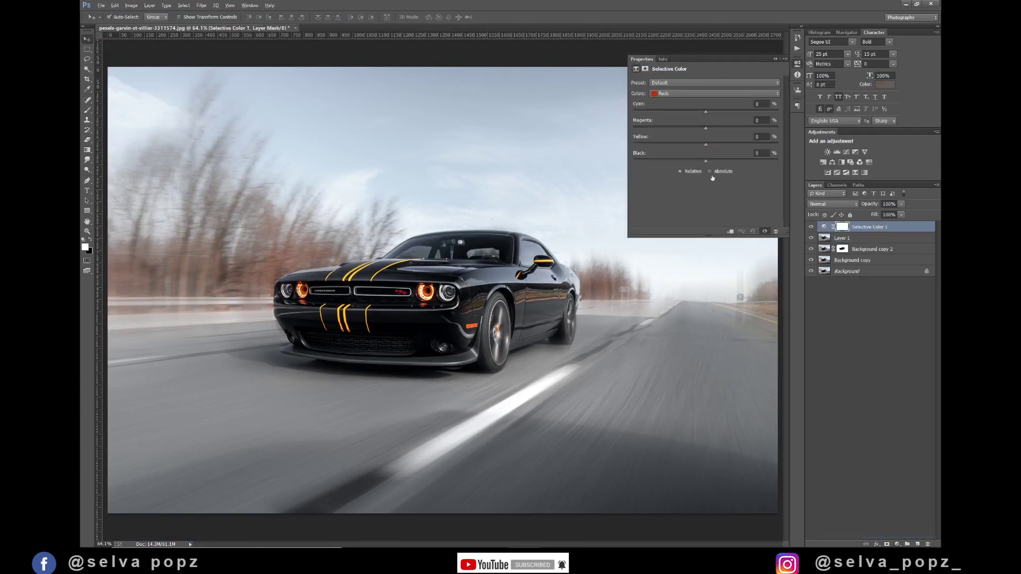
click(707, 95)
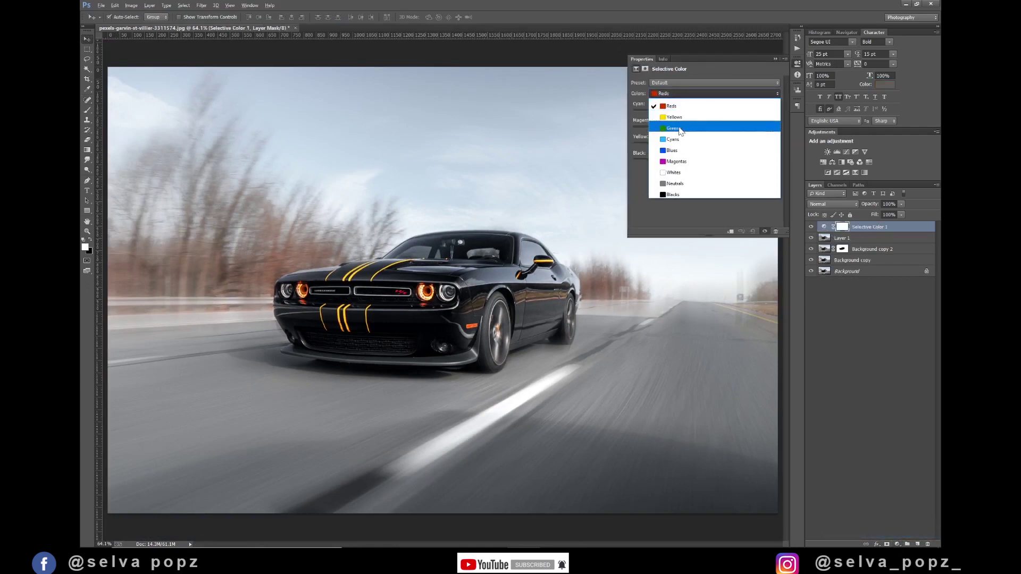
click(671, 142)
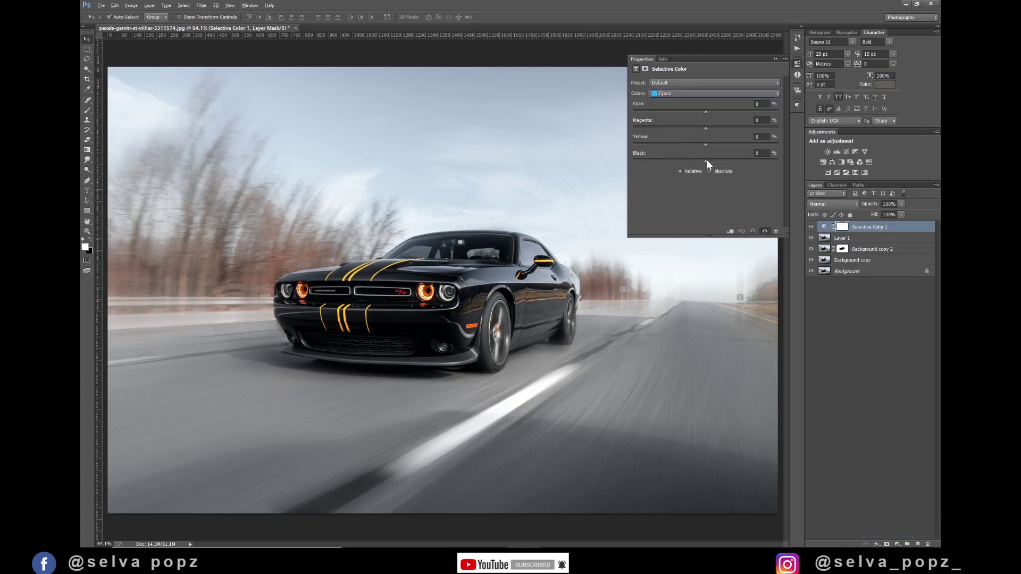
drag(707, 160, 647, 161)
click(688, 93)
click(671, 152)
Deepen the Blacks range slightly and reduce its magenta in Selective Color
click(697, 94)
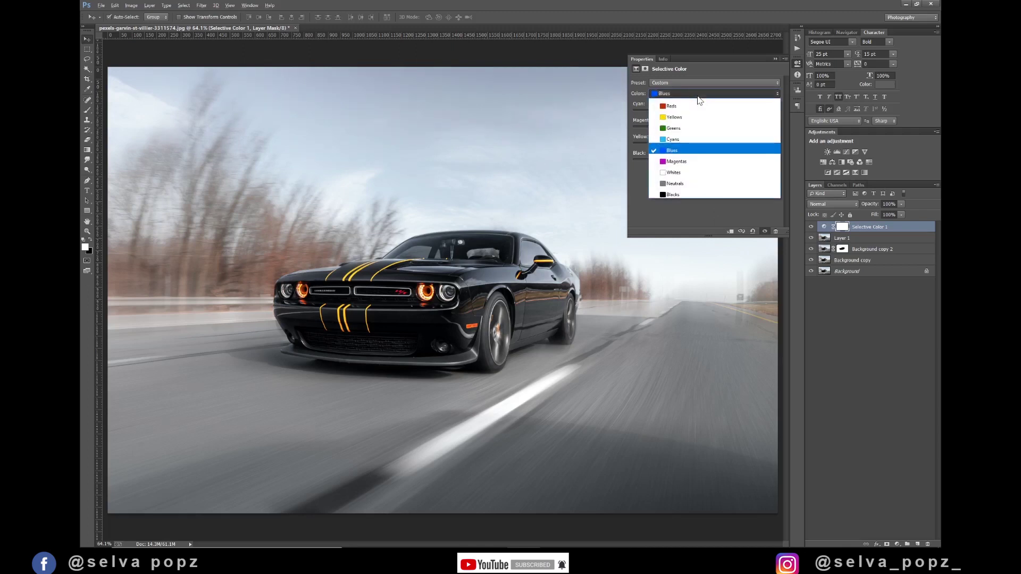
click(672, 197)
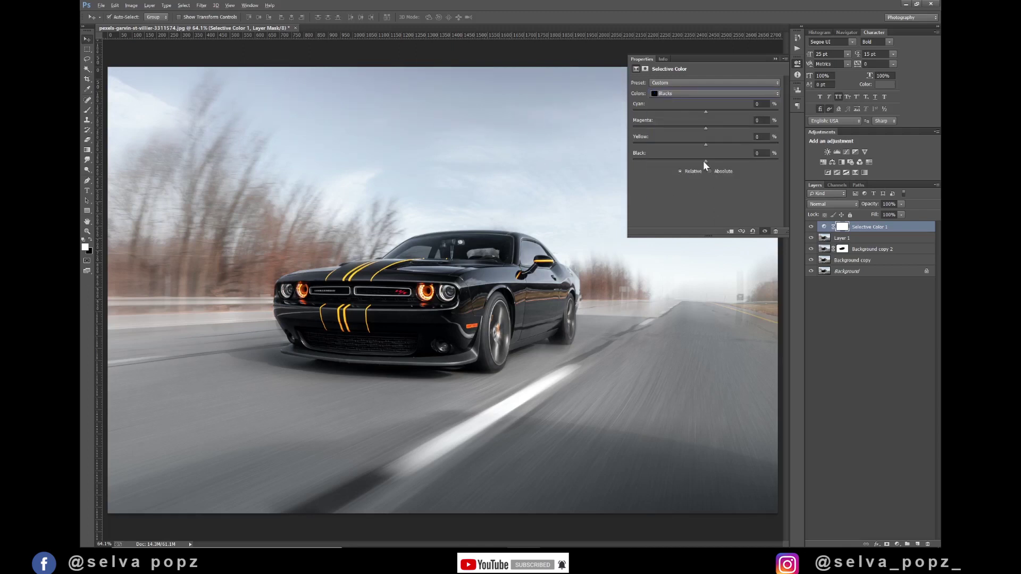
drag(635, 162, 693, 161)
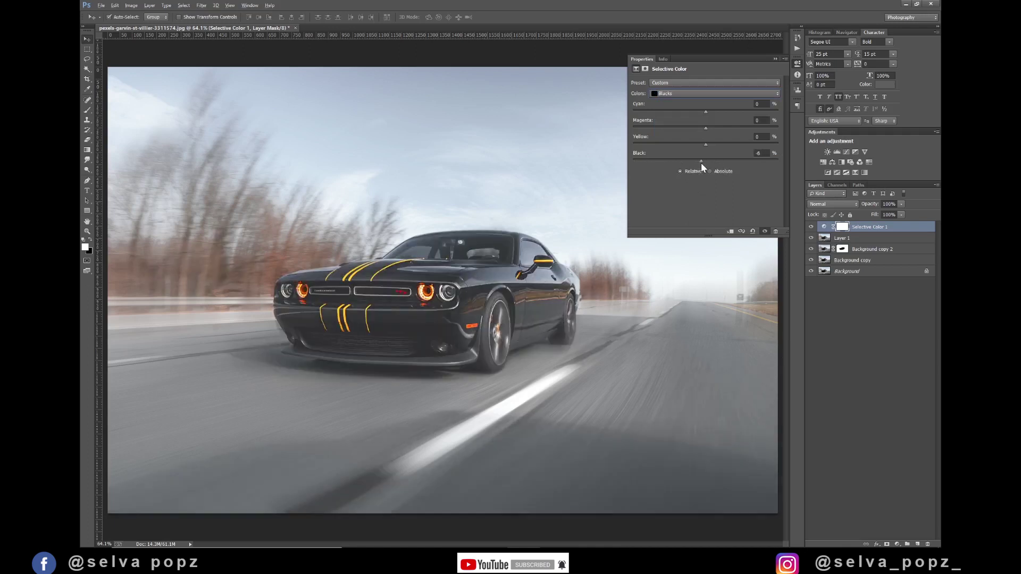
drag(701, 163, 708, 162)
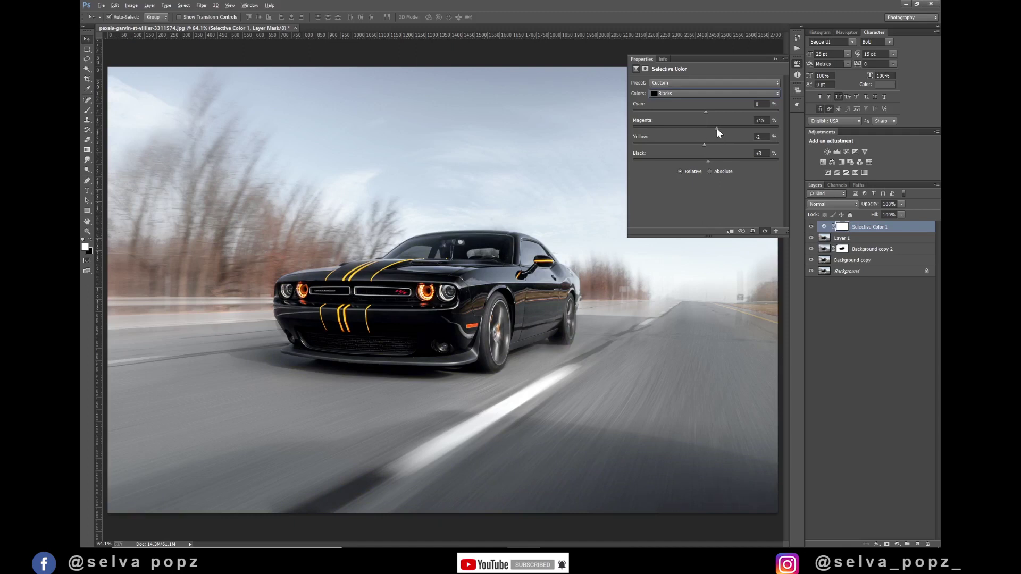
mouse_move(716, 128)
mouse_down()
mouse_move(704, 130)
mouse_move(713, 116)
mouse_up()
click(775, 59)
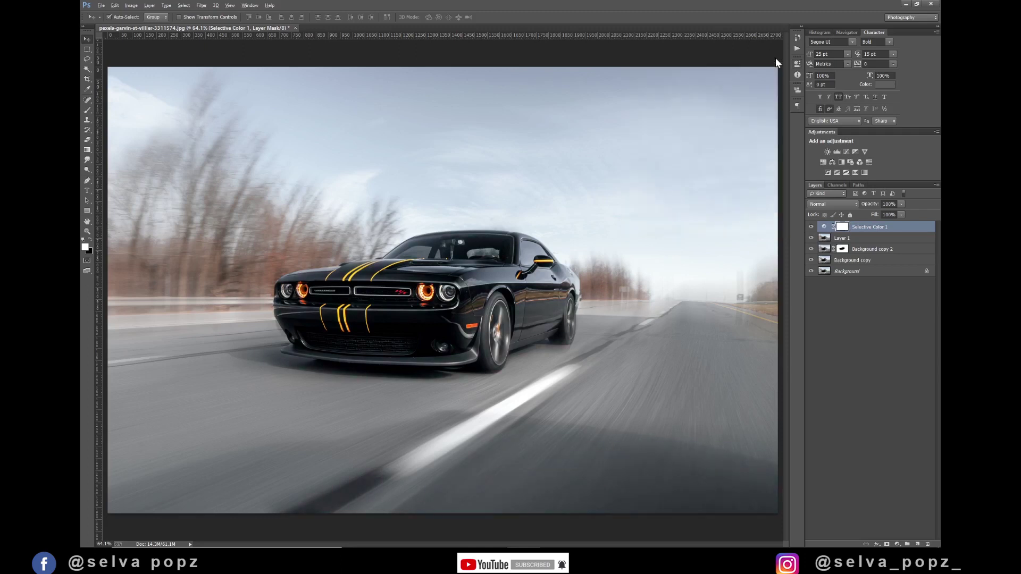
shift+click(860, 239)
Merge the Selective Color adjustment into Layer 1 and launch the Camera Raw Filter on the merged layer
right_click(858, 235)
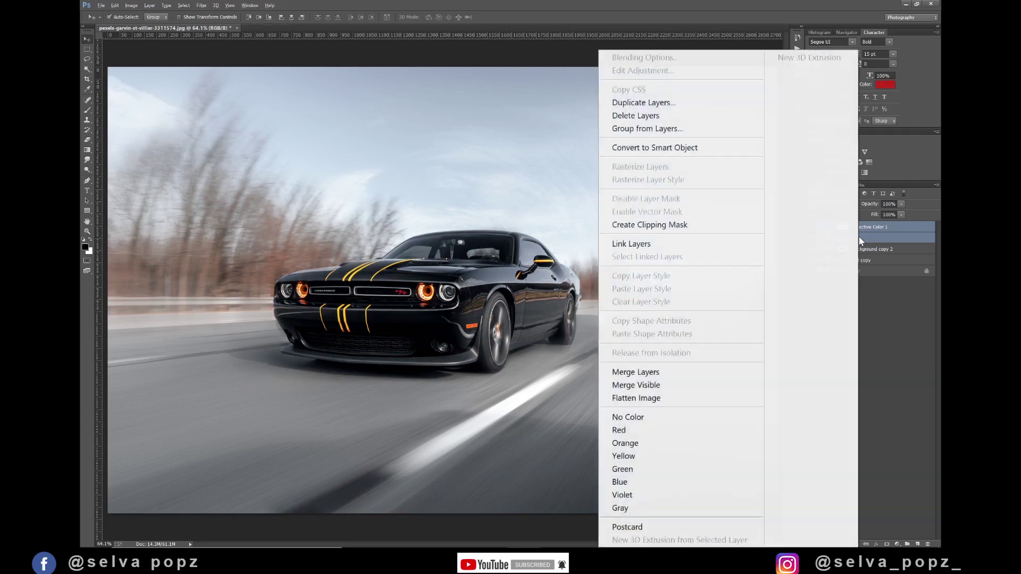
click(655, 371)
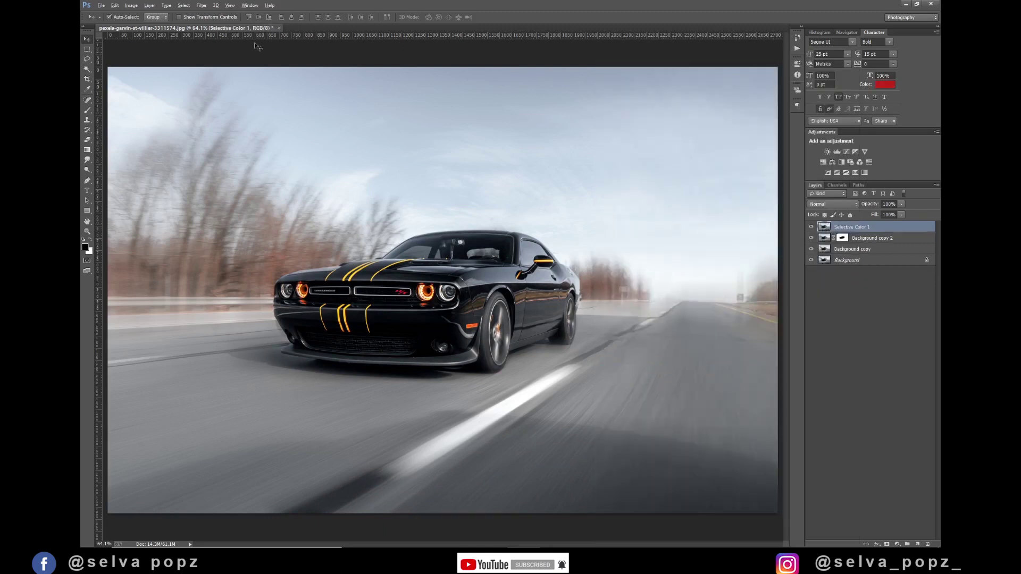
click(201, 5)
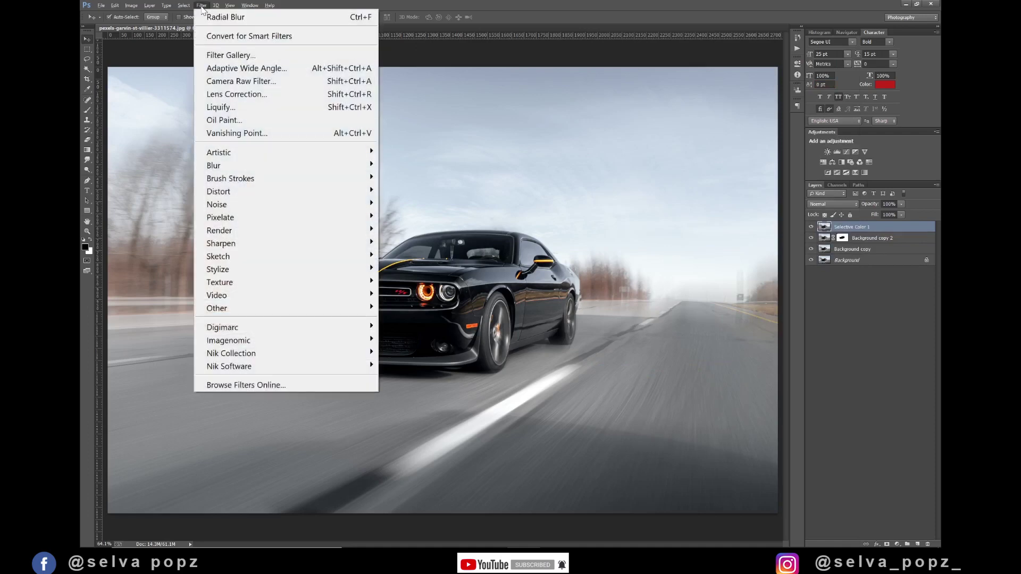
click(225, 83)
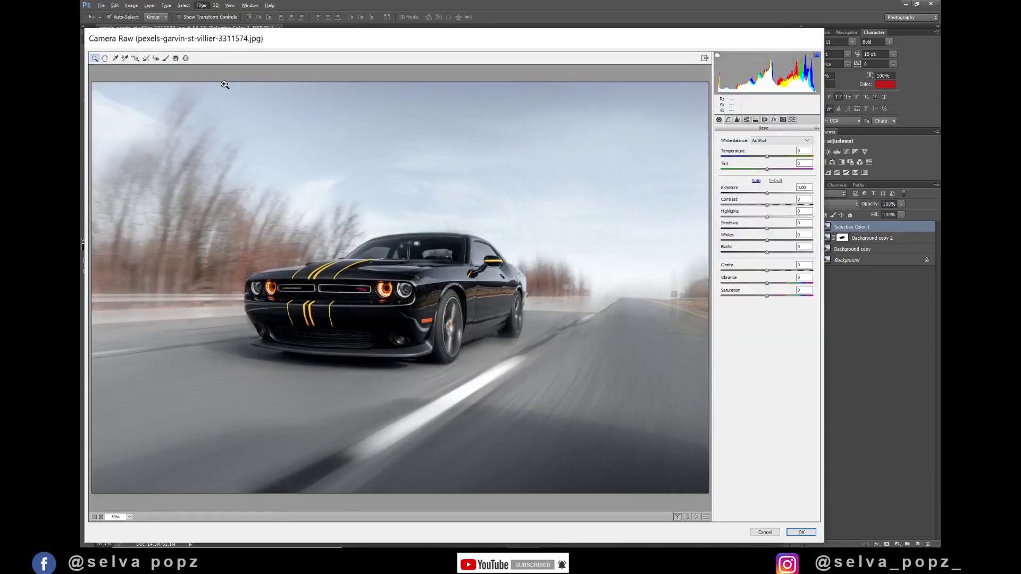
Apply Auto tone, raise Exposure and Clarity, add Luminance noise reduction, and cool the Temperature
click(756, 181)
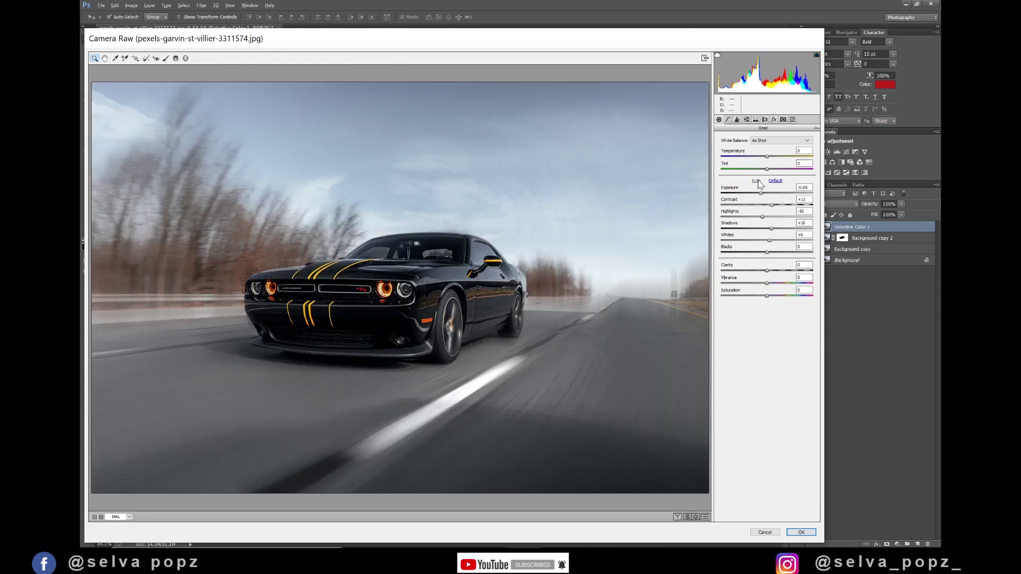
drag(762, 194, 774, 196)
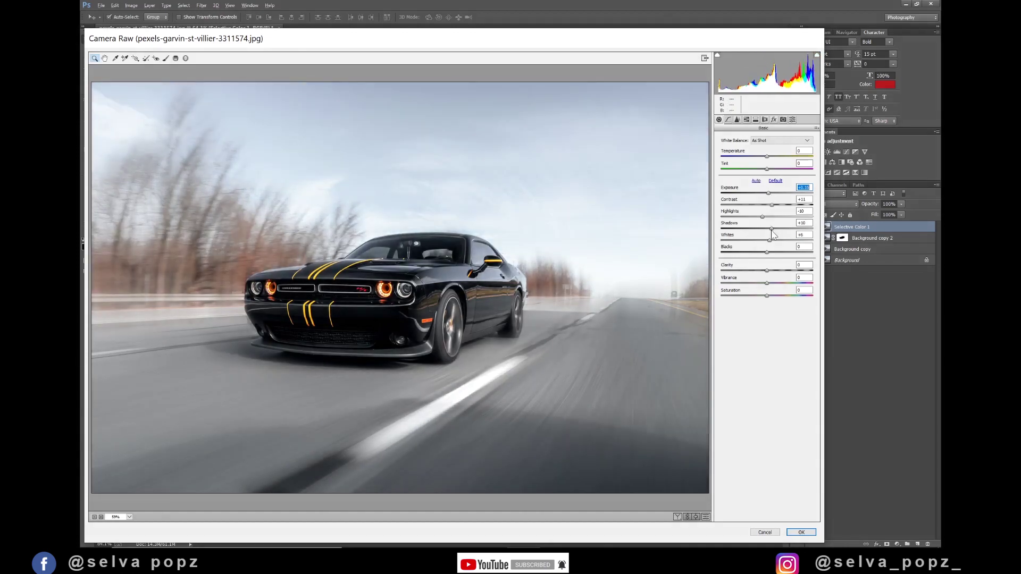
drag(775, 271, 785, 270)
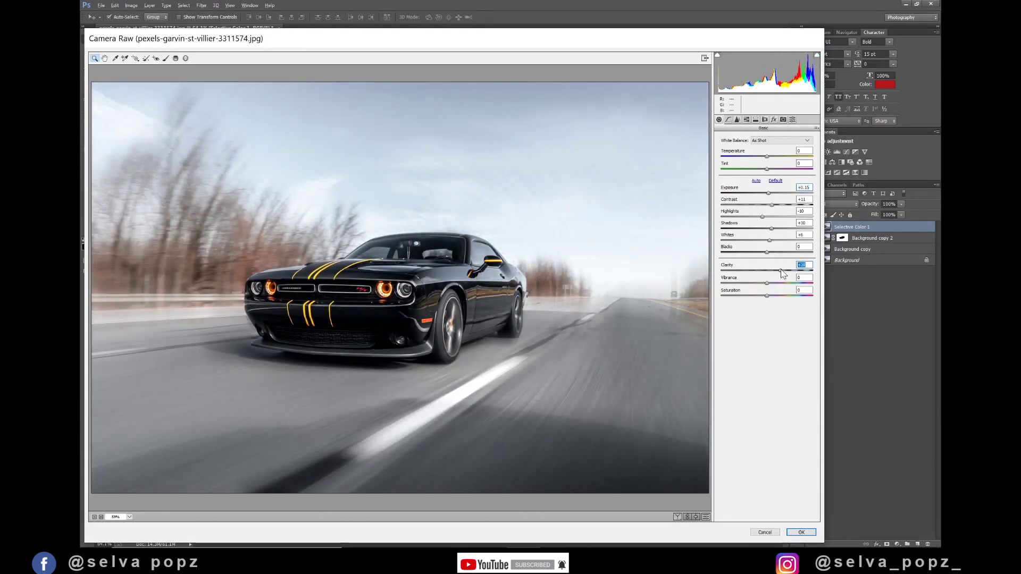
click(737, 120)
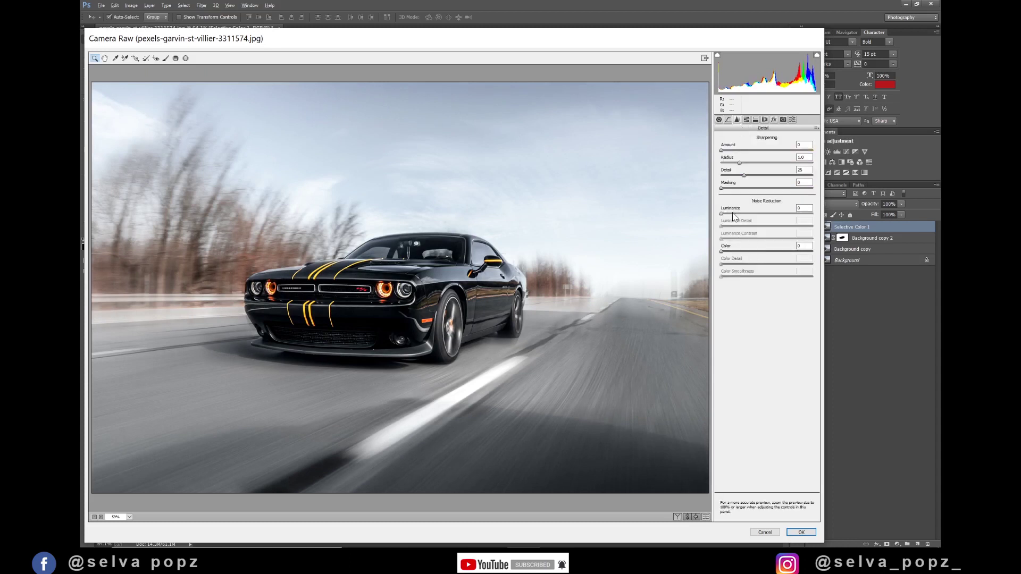
drag(737, 213, 780, 213)
click(720, 120)
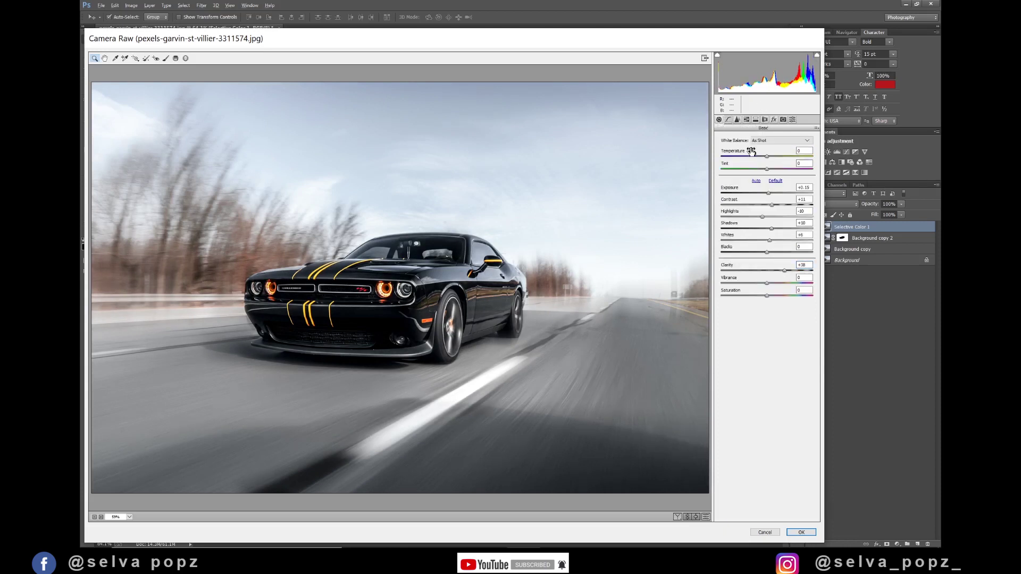
drag(766, 157, 762, 158)
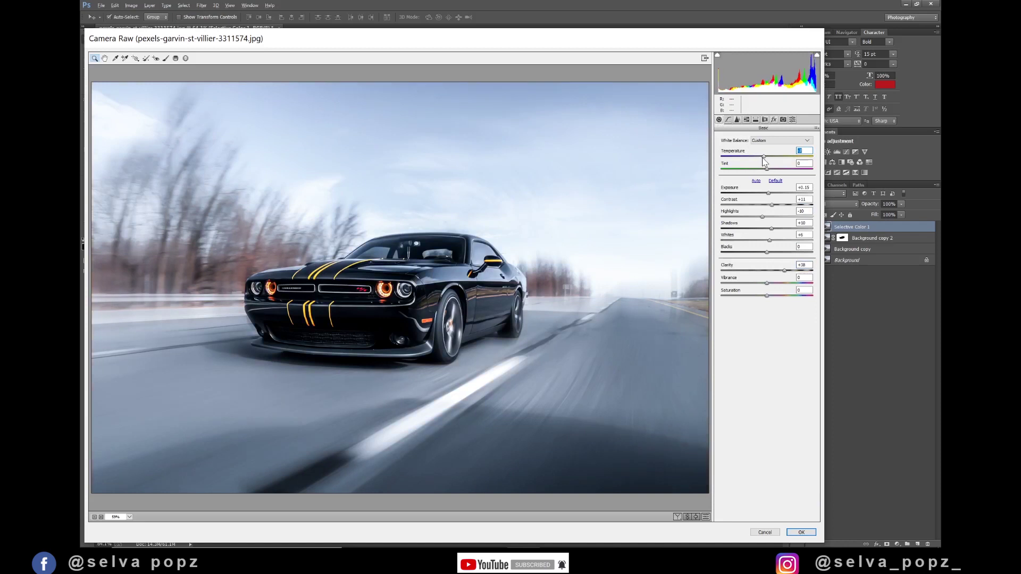
In HSL, shift the Blues hue and fully desaturate the Greens to -100
click(747, 120)
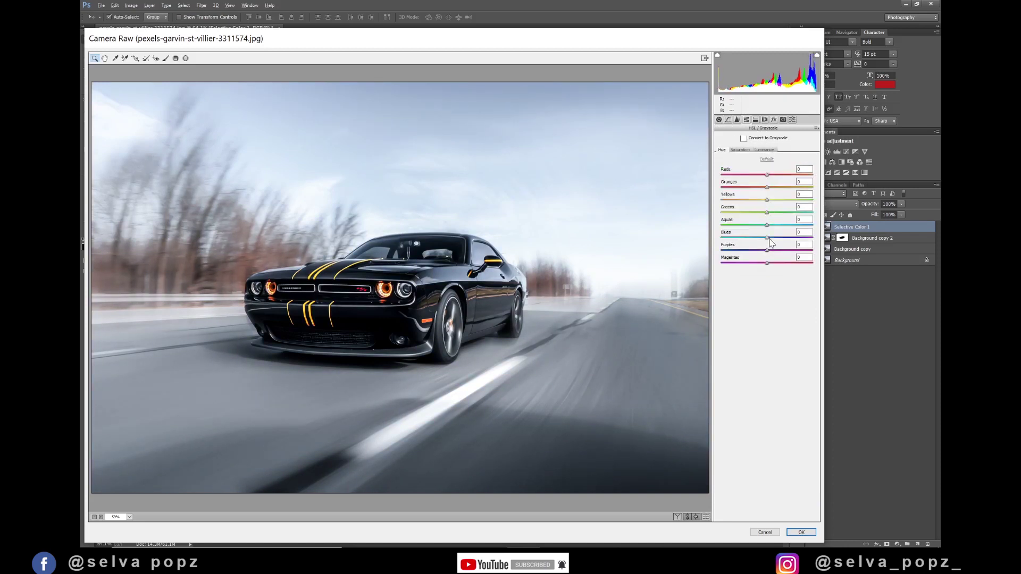
mouse_move(766, 238)
mouse_down()
mouse_move(733, 239)
mouse_move(771, 241)
mouse_move(739, 228)
mouse_up()
click(740, 150)
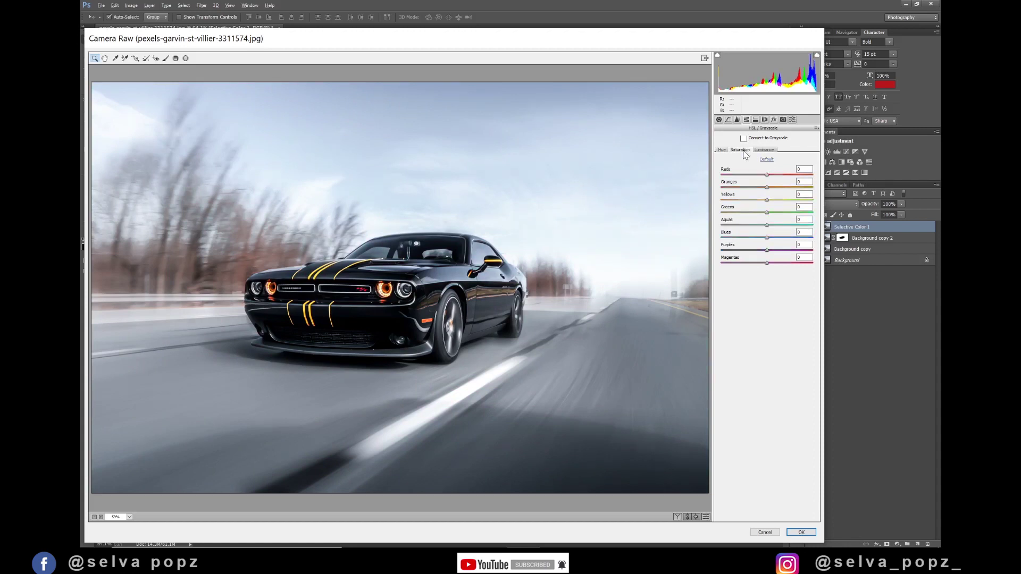
mouse_move(767, 212)
mouse_down()
mouse_move(715, 213)
mouse_move(804, 212)
mouse_move(760, 187)
mouse_move(812, 191)
mouse_up()
Boost Reds and Blues saturation and lower Blues luminance for a deeper sky
drag(767, 174, 811, 174)
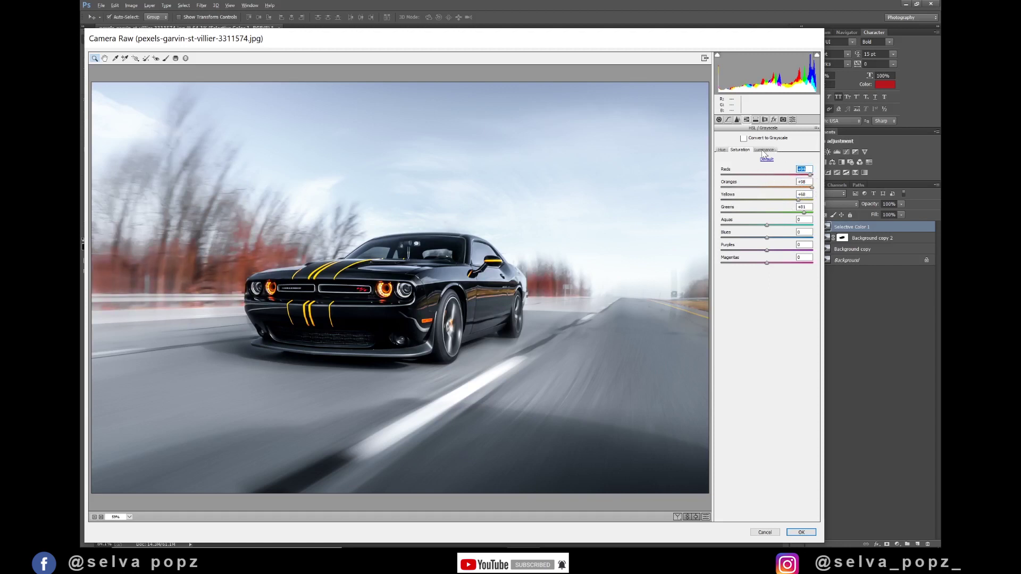
drag(767, 238, 798, 241)
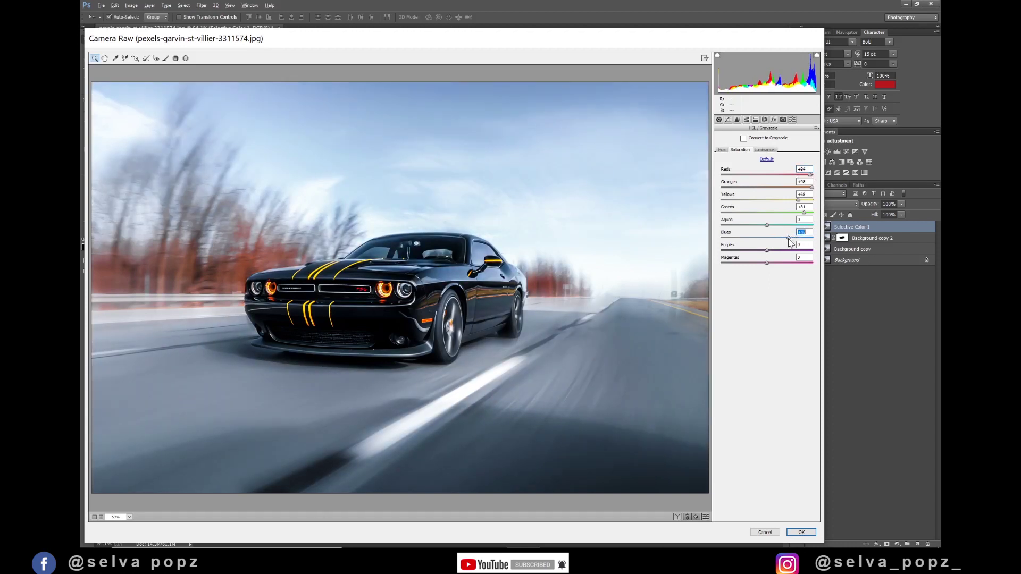
click(768, 150)
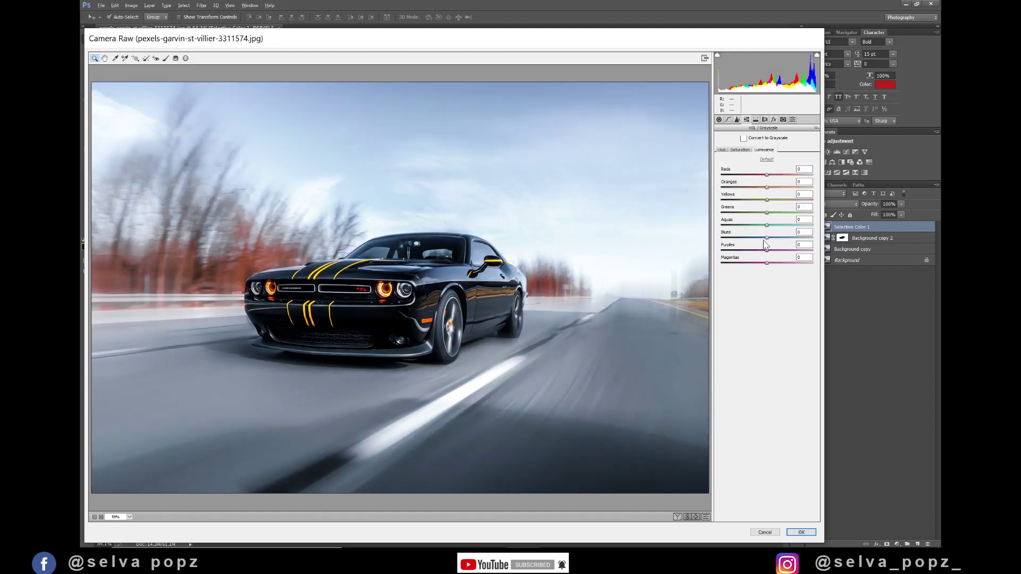
drag(766, 238, 752, 243)
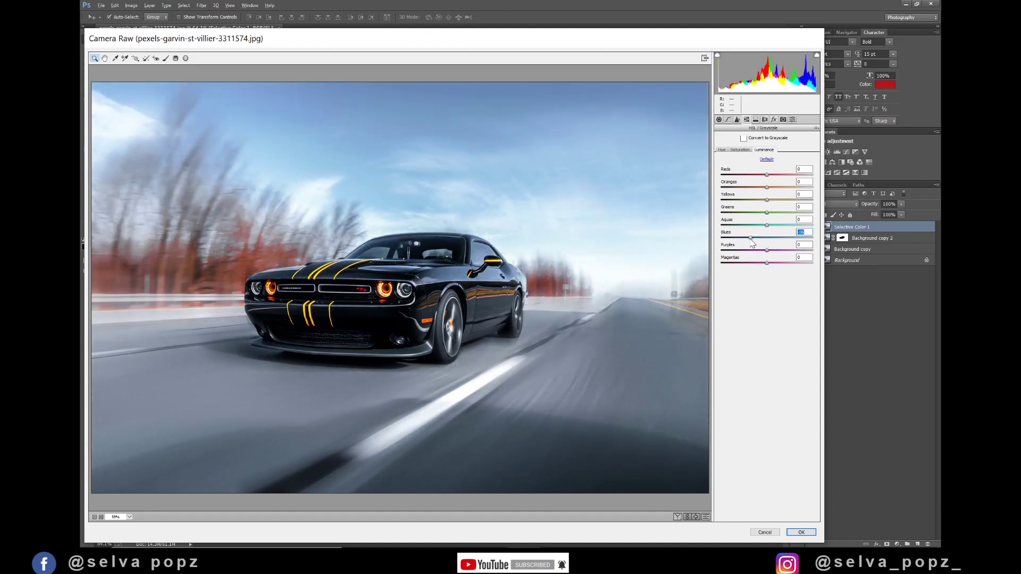
In Camera Calibration, raise Blue Primary saturation and shift the Blue and Red Primary hues
click(783, 119)
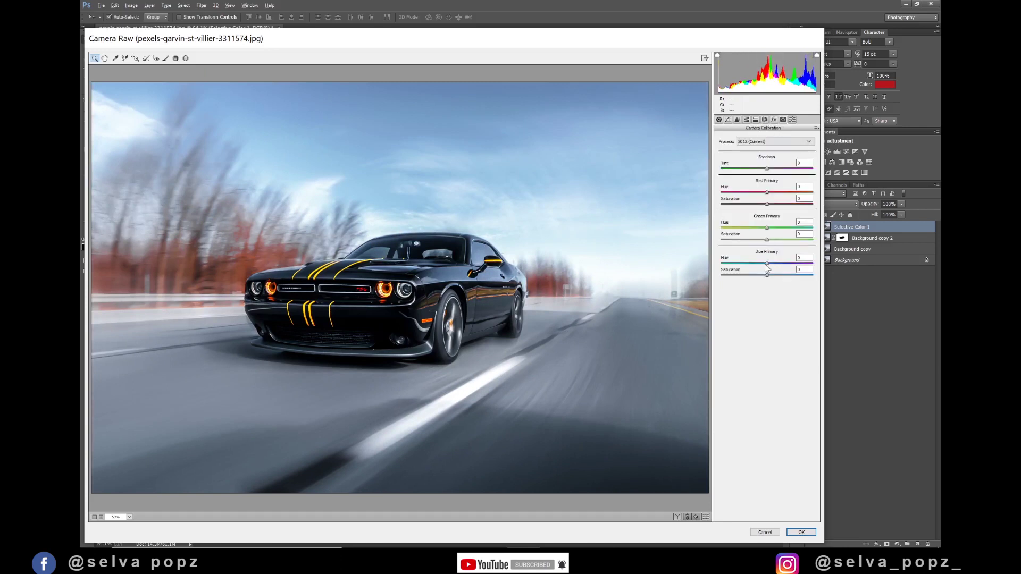
drag(767, 275, 782, 276)
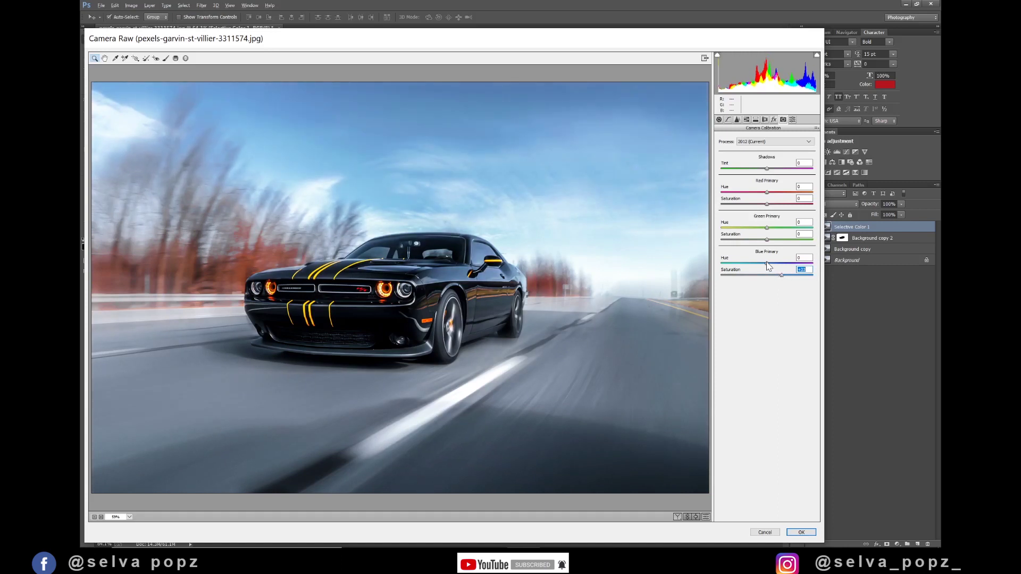
drag(767, 263, 752, 263)
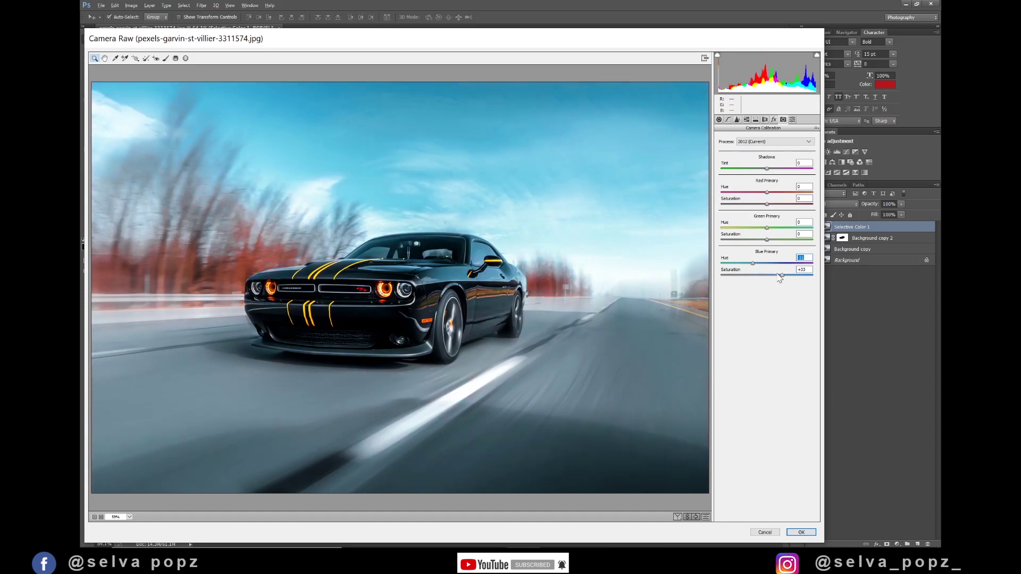
drag(752, 263, 781, 242)
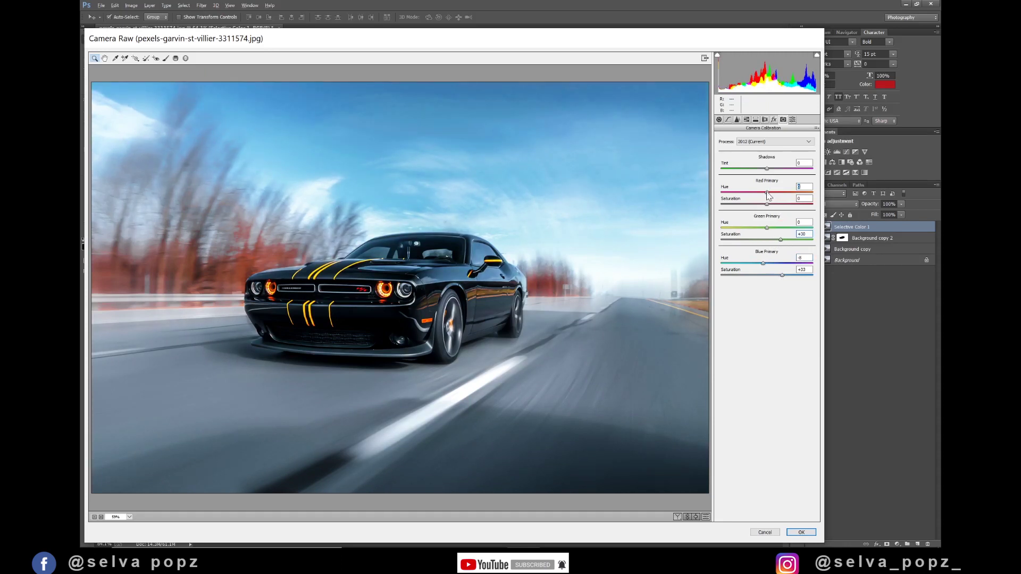
drag(767, 192, 754, 193)
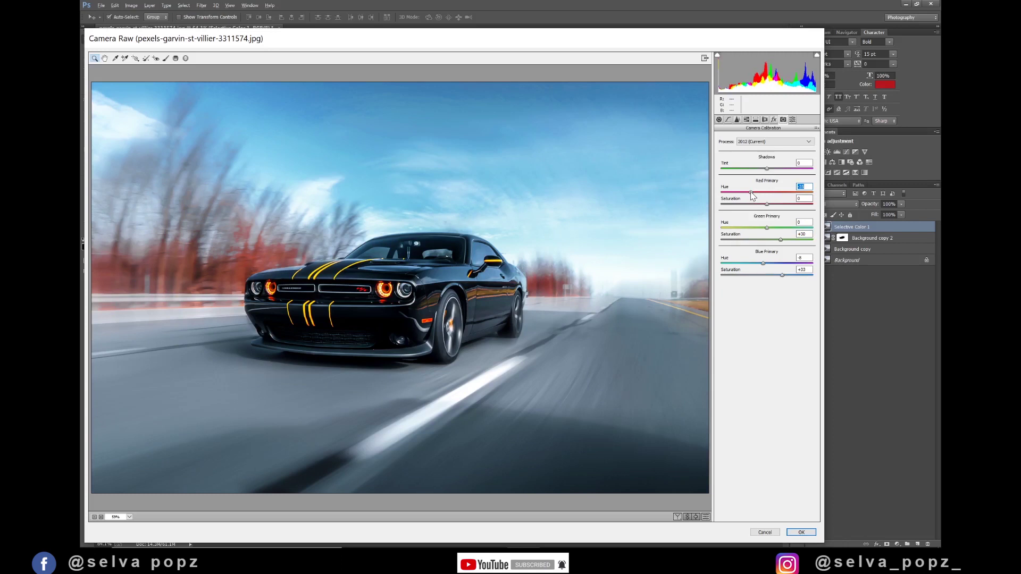
click(773, 119)
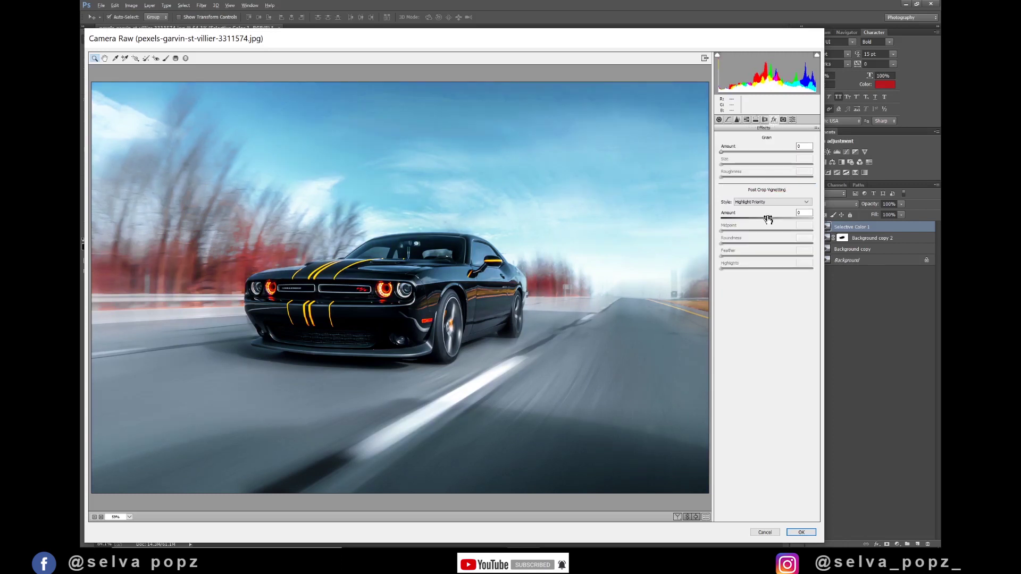
Add a dark post-crop vignette, lower Blacks to -20, lift Shadows, and apply the Camera Raw grade
drag(768, 219, 760, 219)
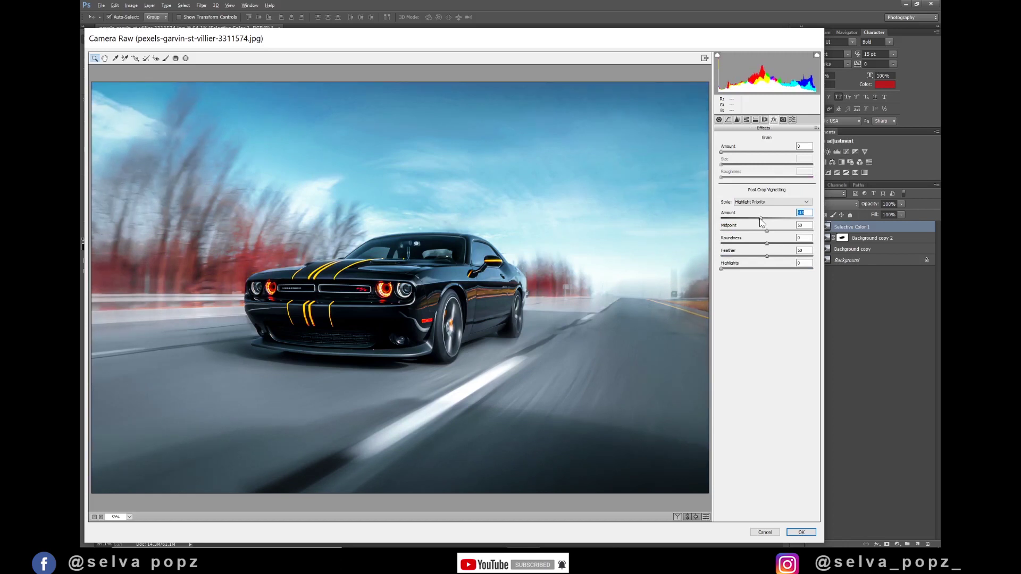
click(719, 119)
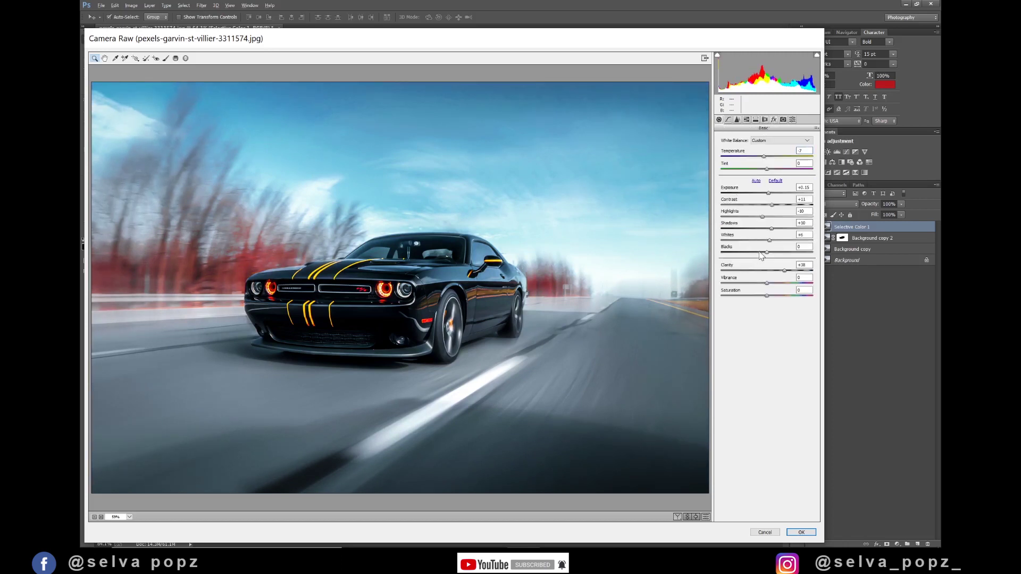
drag(760, 255, 760, 258)
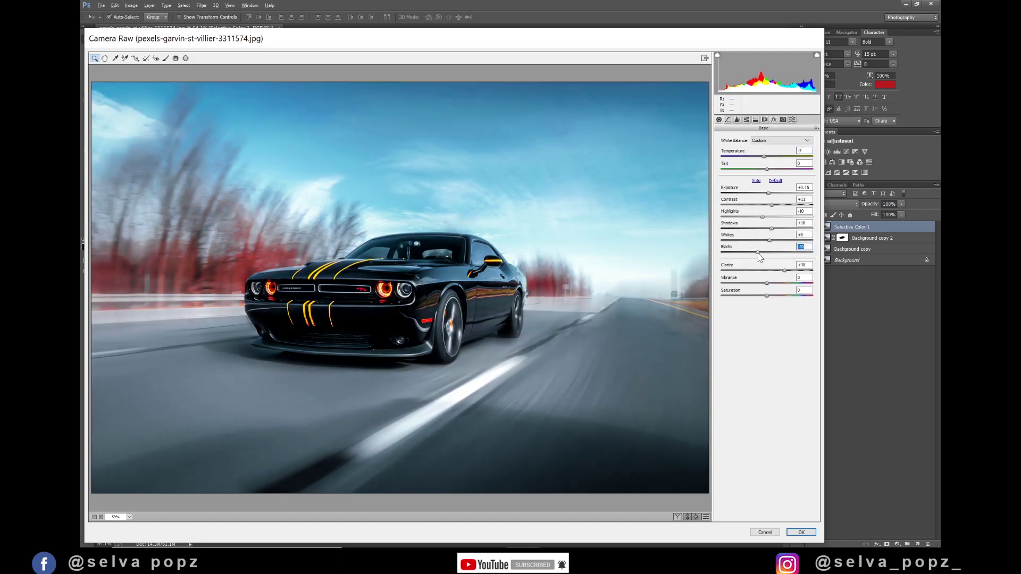
drag(772, 228, 776, 228)
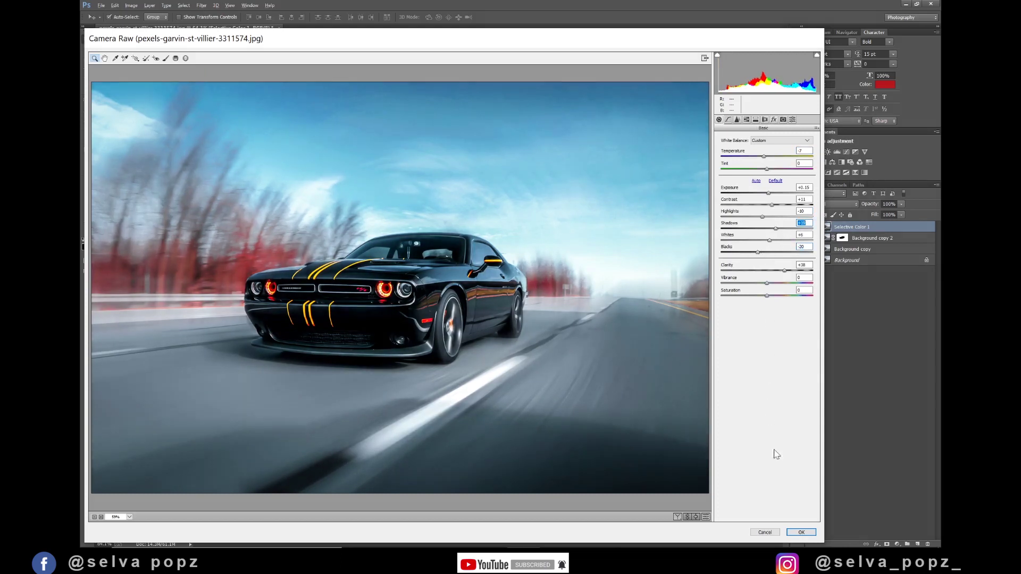
click(800, 533)
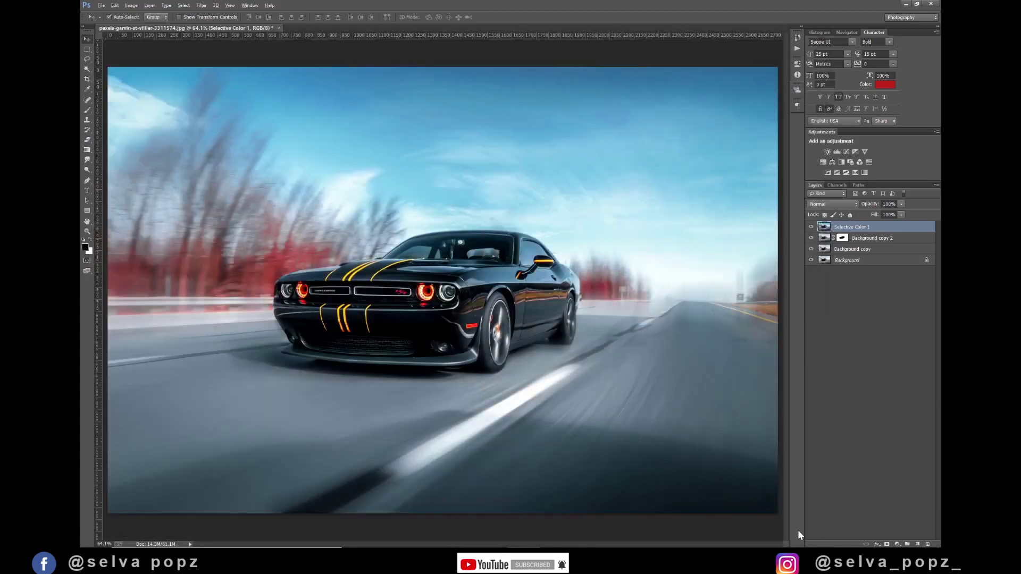
Group Background copy 2 and Background copy into Group 1, then toggle visibility to compare with the original
key(ctrl+minus)
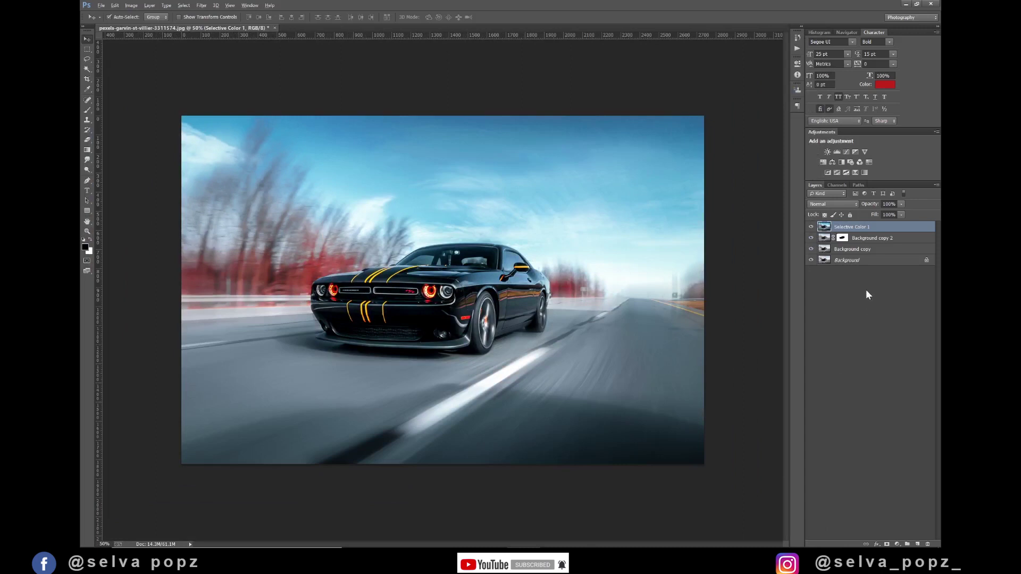
click(855, 238)
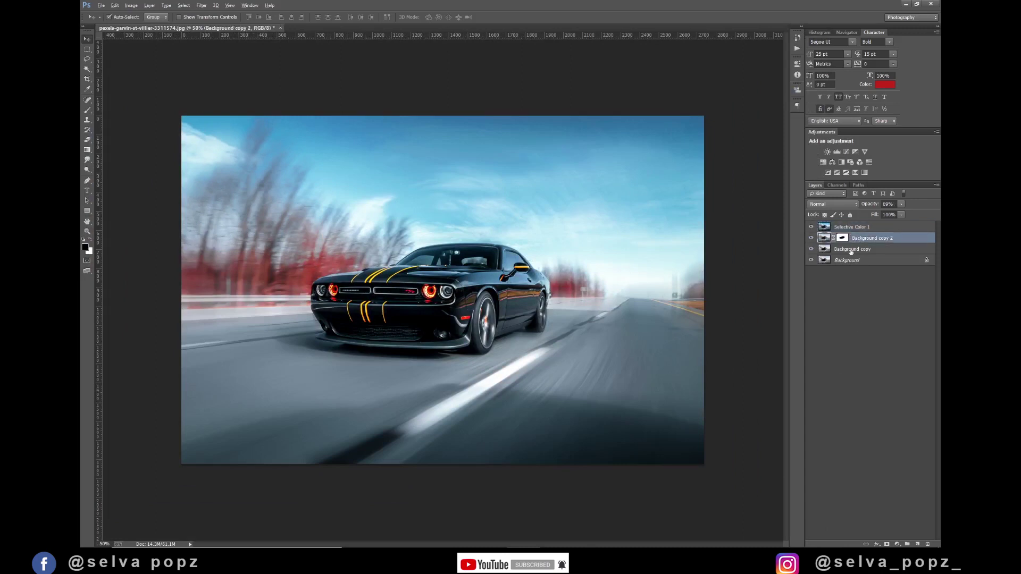
shift+click(851, 252)
key(ctrl+g)
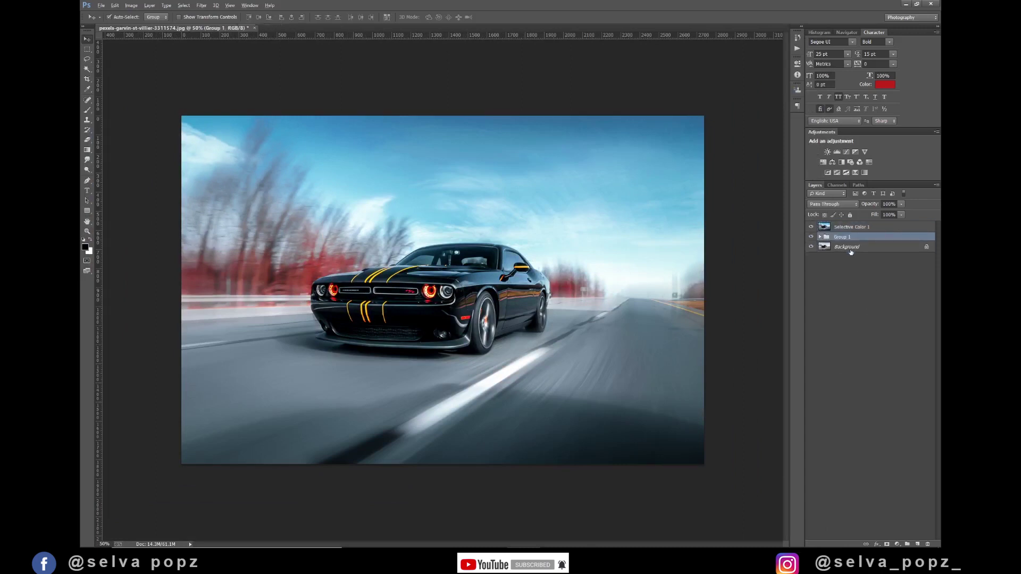
click(811, 238)
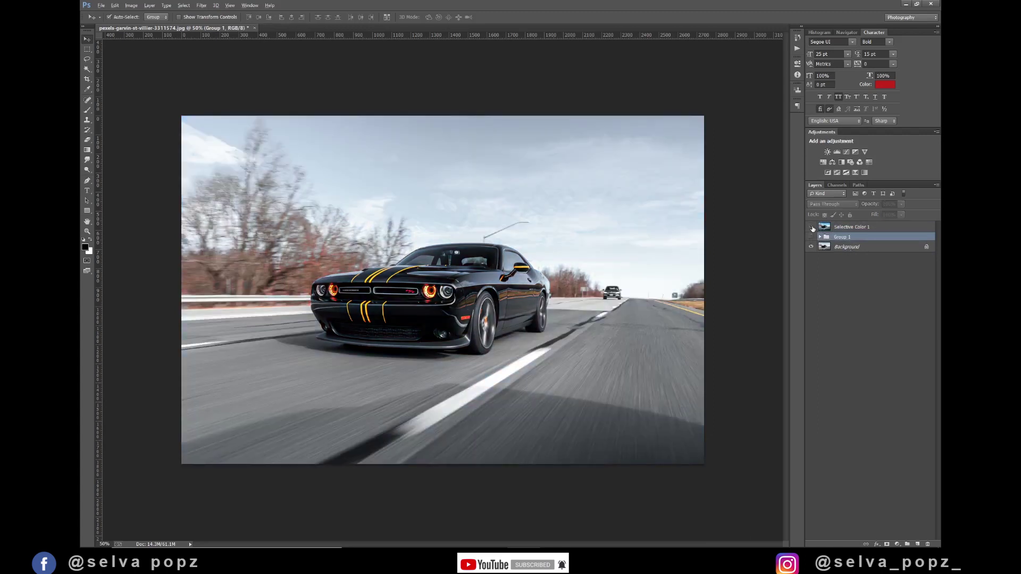
click(813, 229)
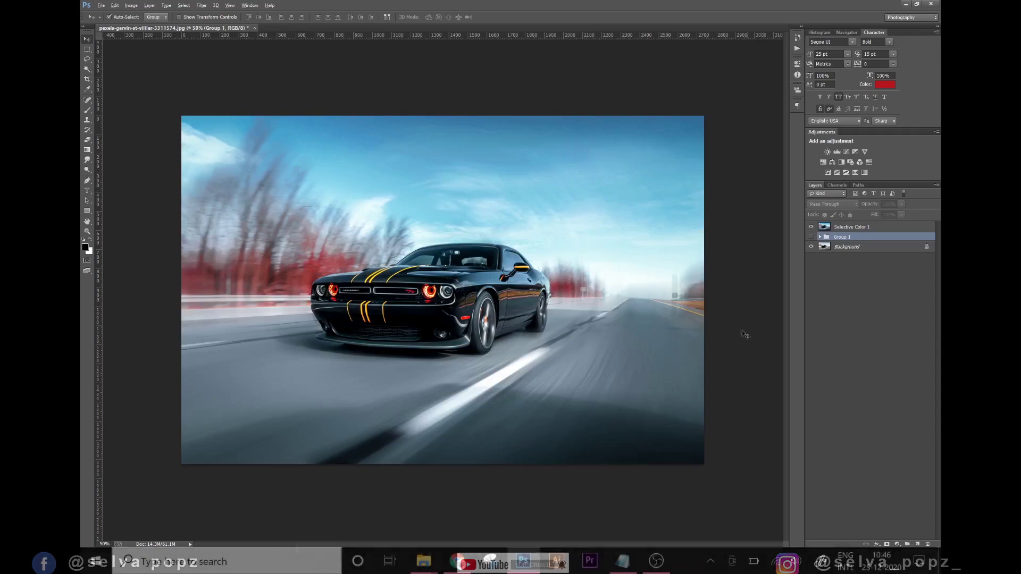